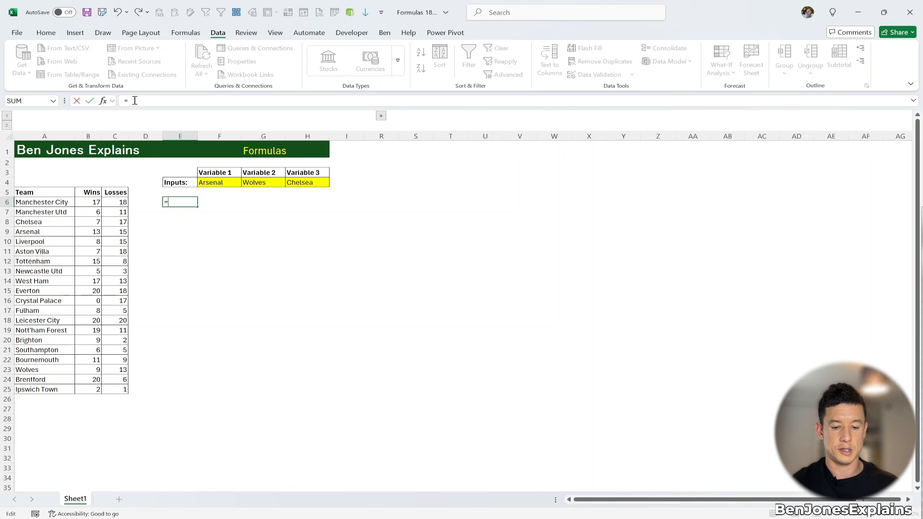
text(i)
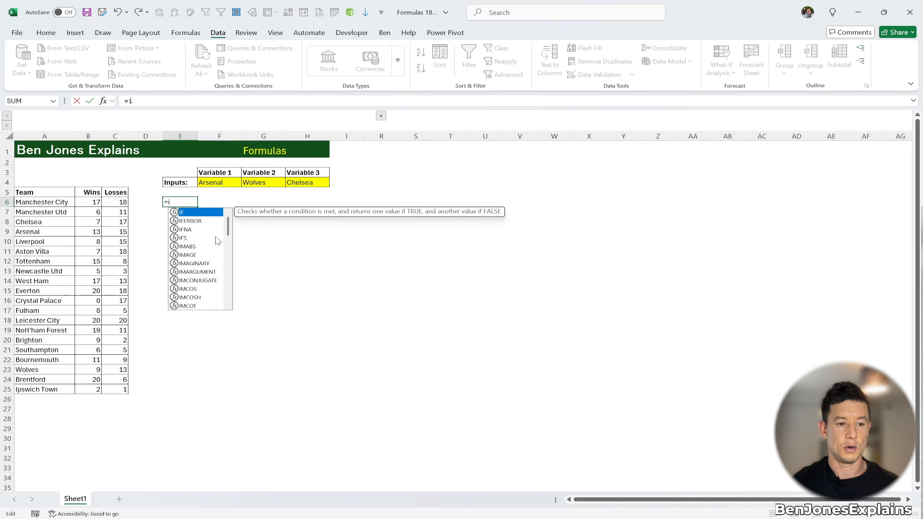
key(Down)
key(Down)
key(Down)
key(Up)
key(Up)
key(Up)
key(Down)
key(Down)
key(Down)
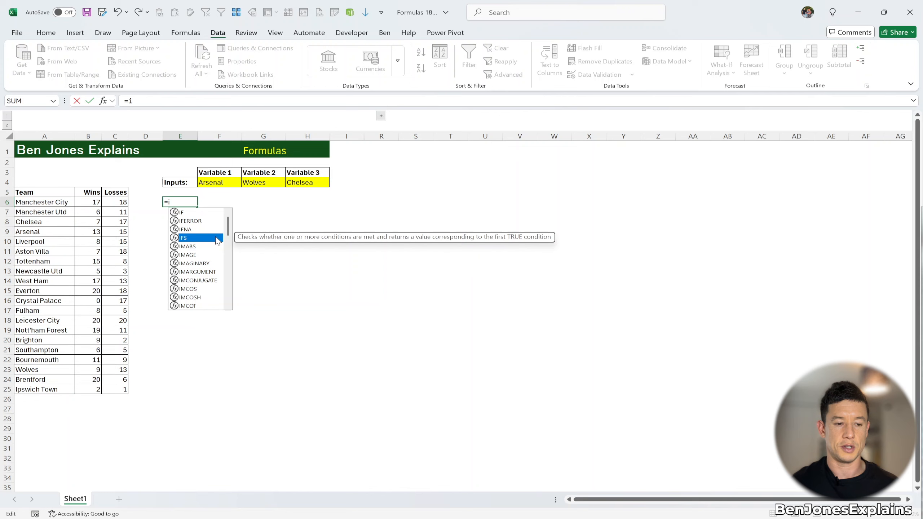
key(Tab)
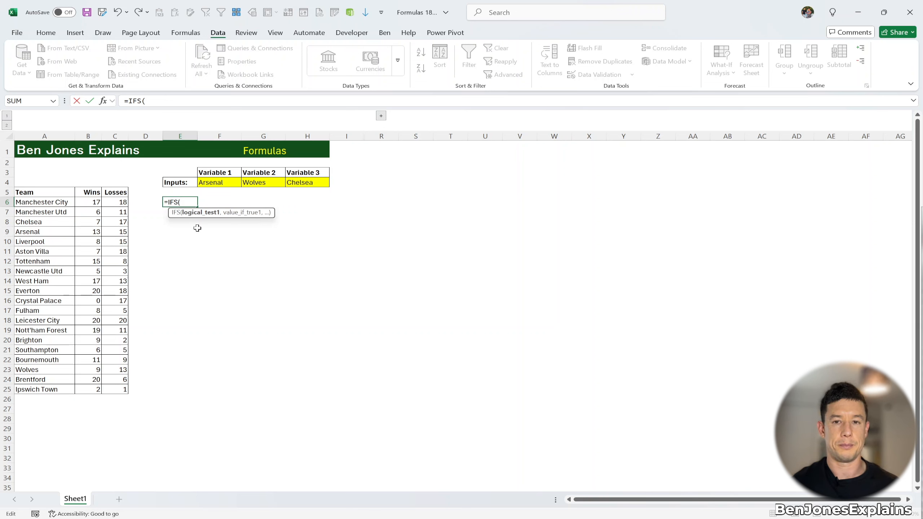
key(Escape)
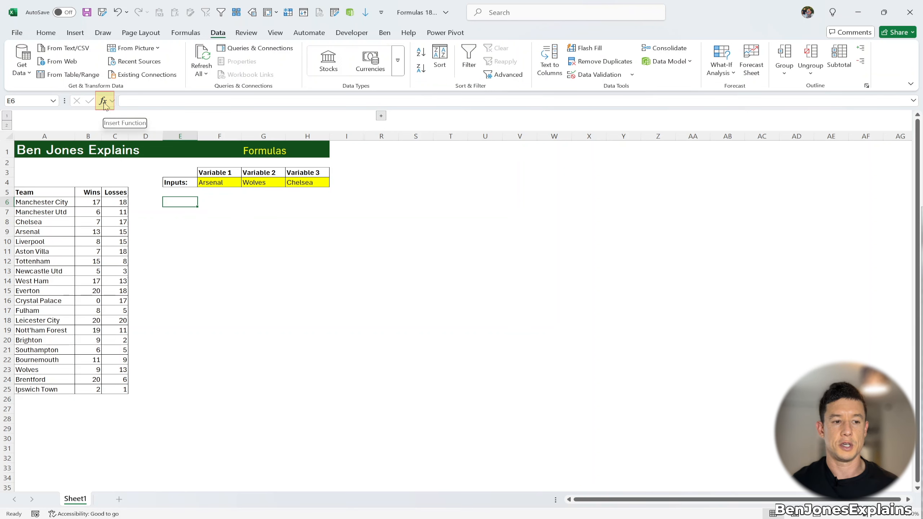
- Look up the BYCOL description among the Logical functions in the Insert Function dialog, then close it without inserting anything
click(103, 101)
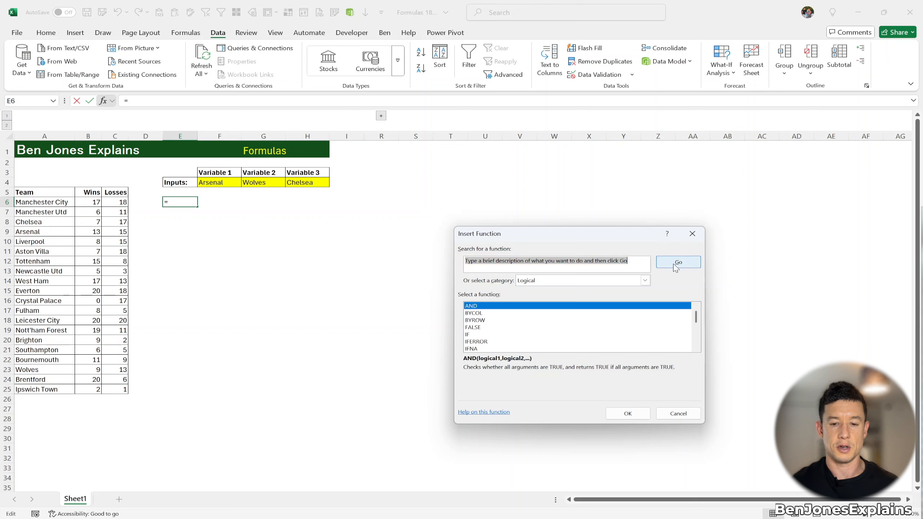
click(644, 280)
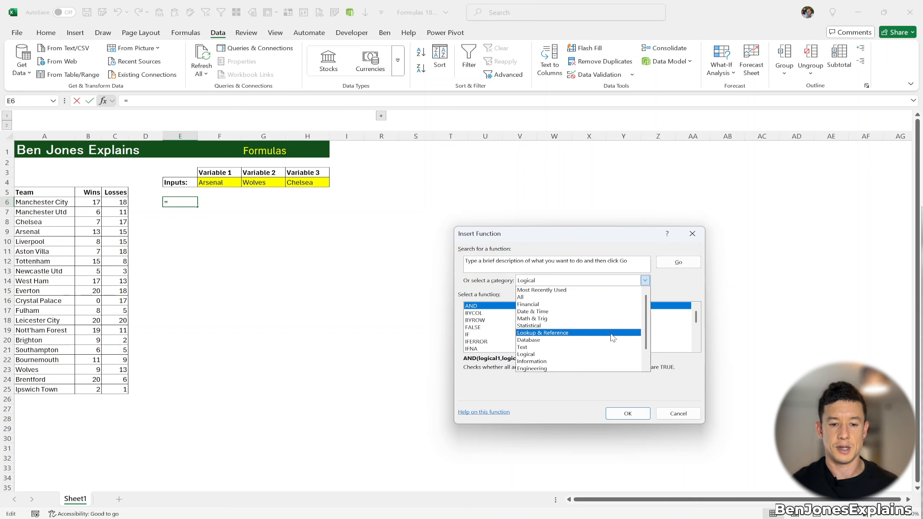
click(598, 354)
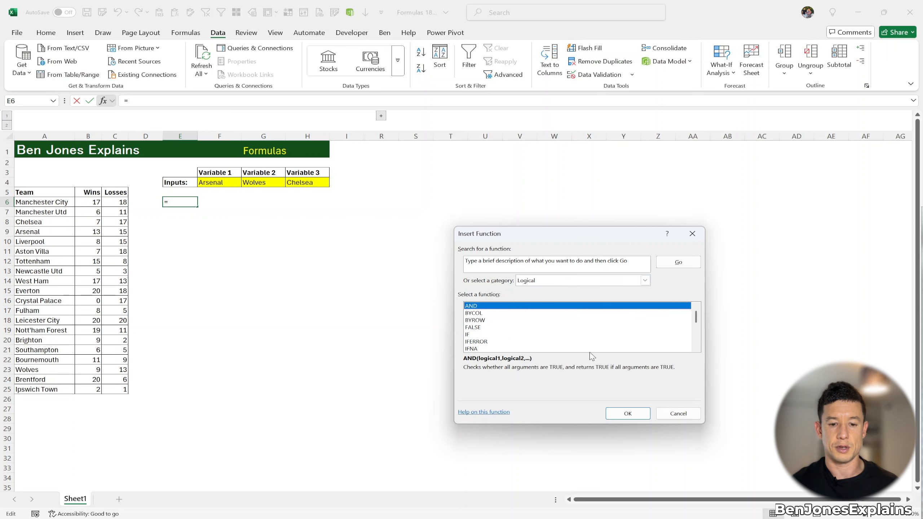
click(481, 314)
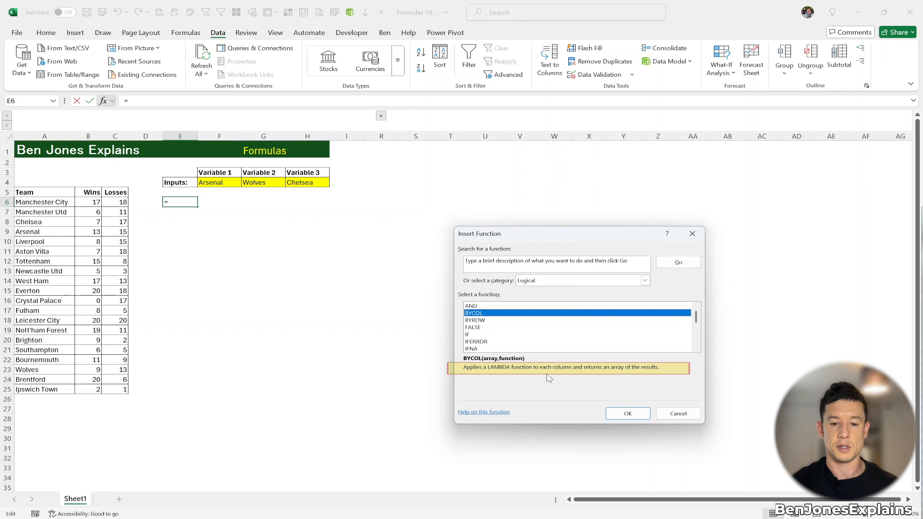
key(Escape)
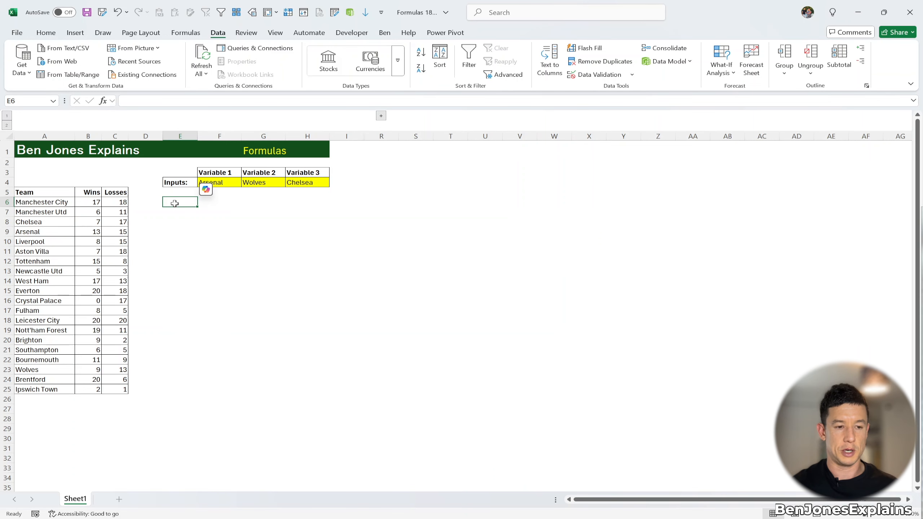
- Start an IFS formula in E6 whose first test, A6:A25=F4, returns "Match1"
text(=if)
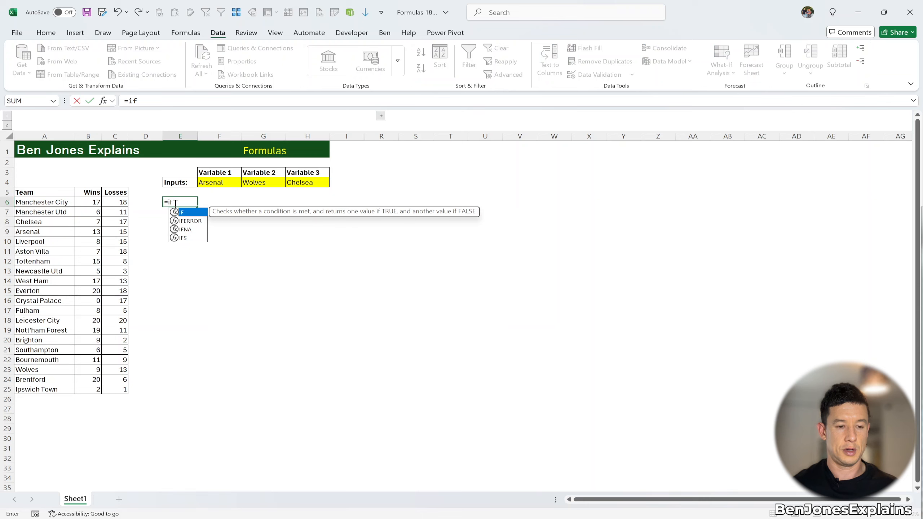
key(Down)
key(Down)
key(Down)
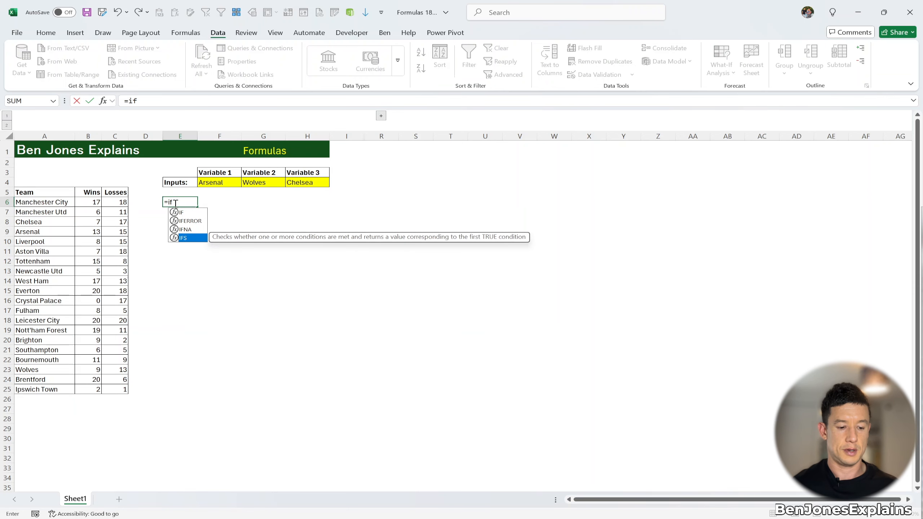
key(Tab)
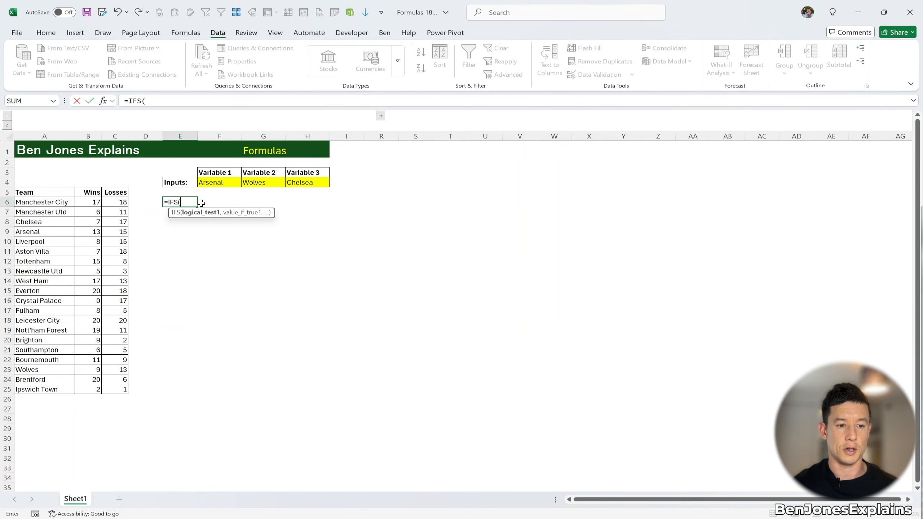
click(52, 206)
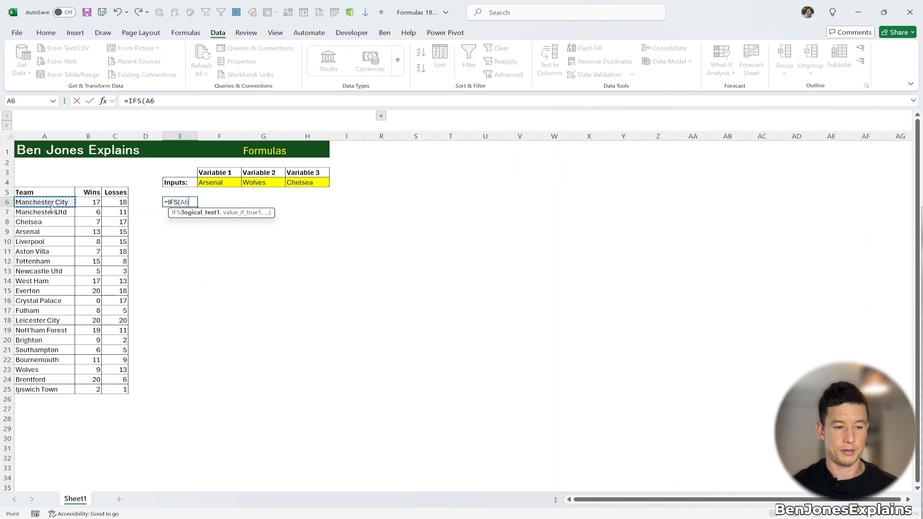
drag(54, 206, 69, 391)
text(=)
click(227, 183)
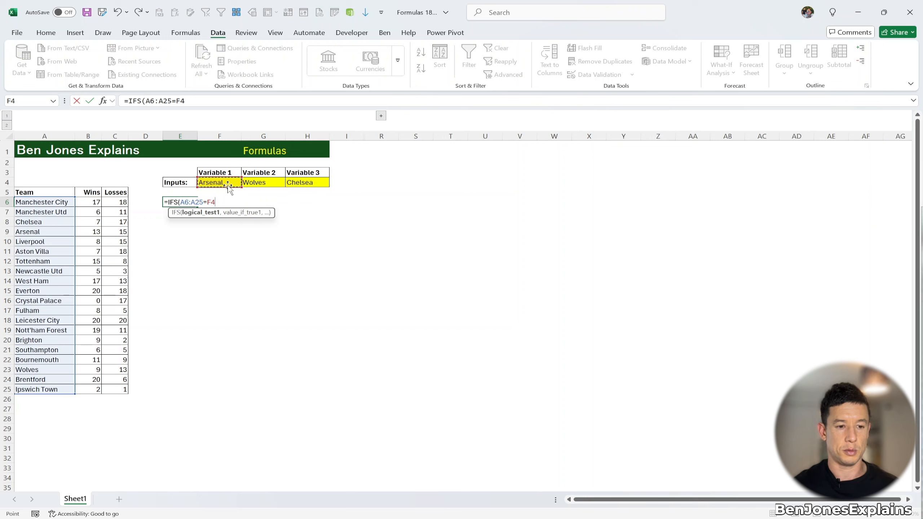
text(,)
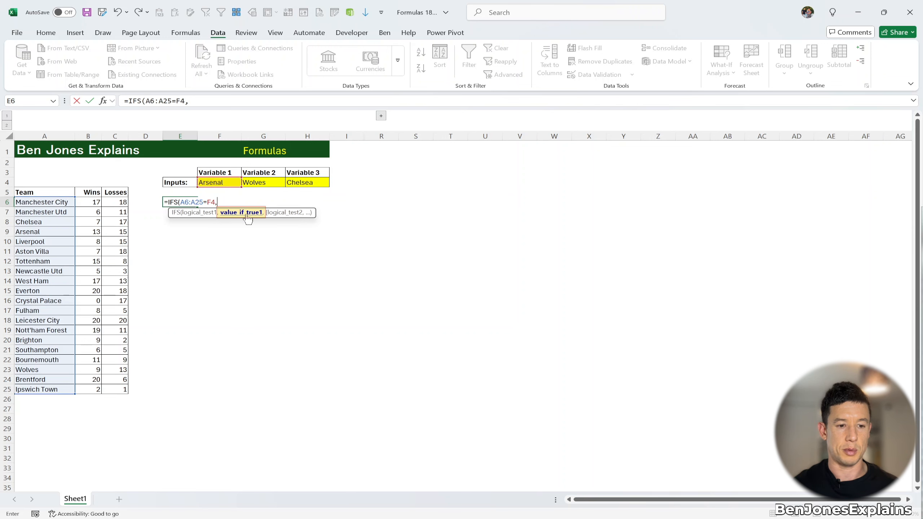
text("Ma)
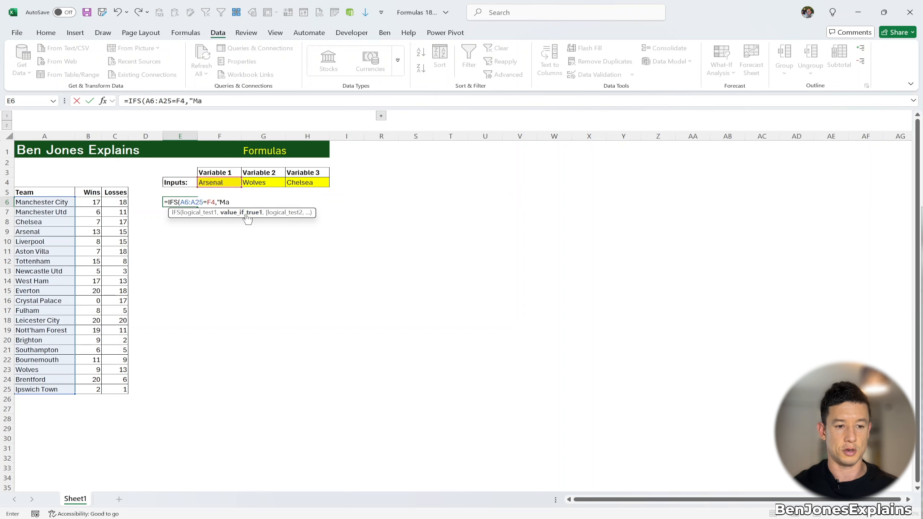
text(tch1",)
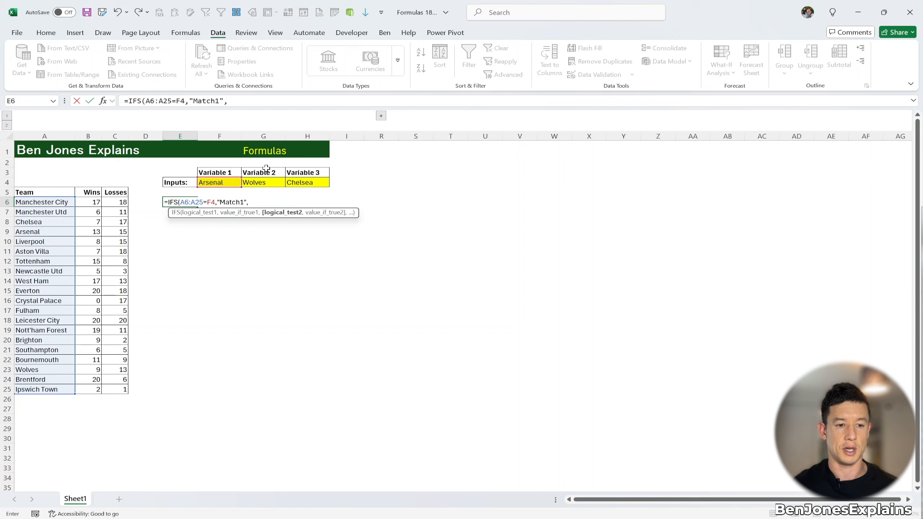
- Add a second test to the IFS formula, A6:A25=G4, returning "Match2"
click(44, 203)
key(ctrl+shift+Down)
text(=)
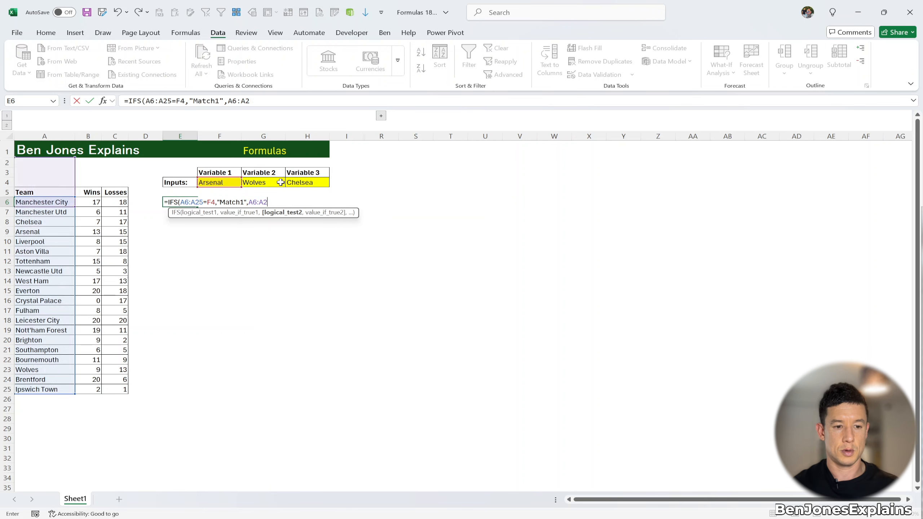
click(281, 182)
text(,"Match2)
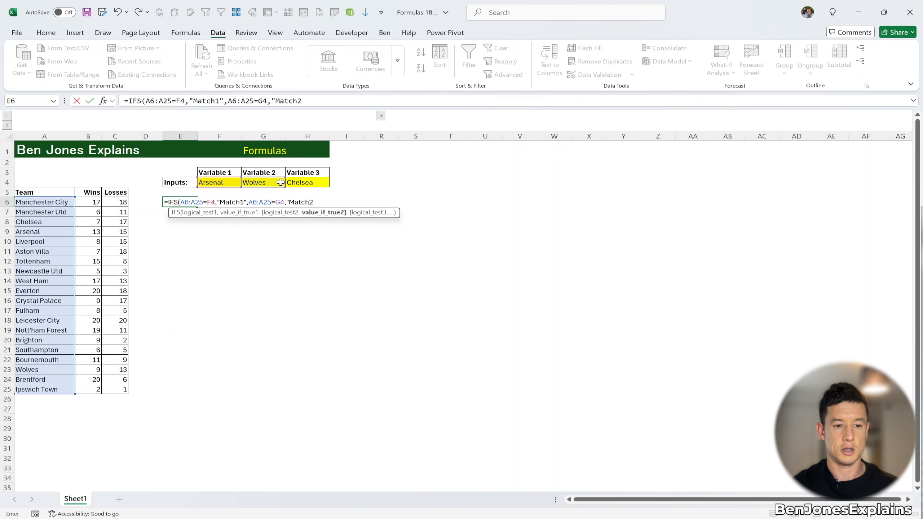
text(",)
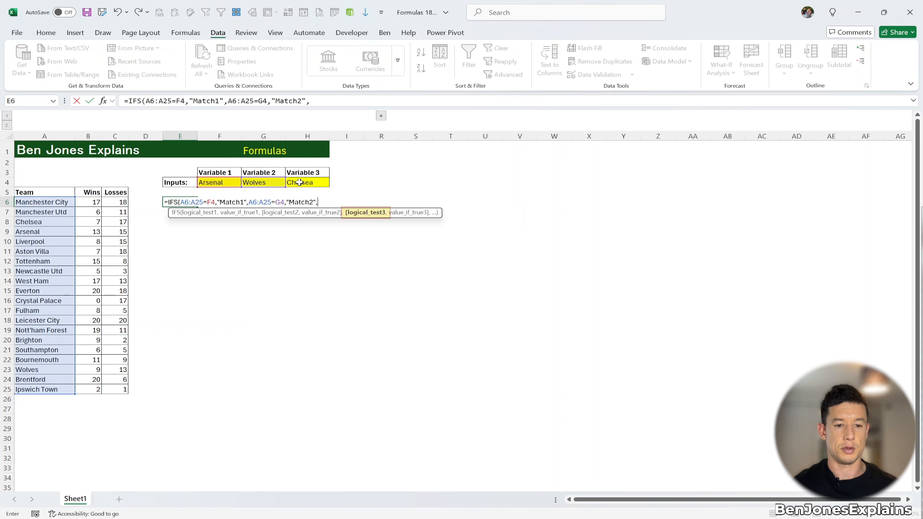
- Add a third test to the IFS formula, A6:A25=H4, returning "Match3"
text(A6:A25=)
click(304, 183)
text(,"Match3",)
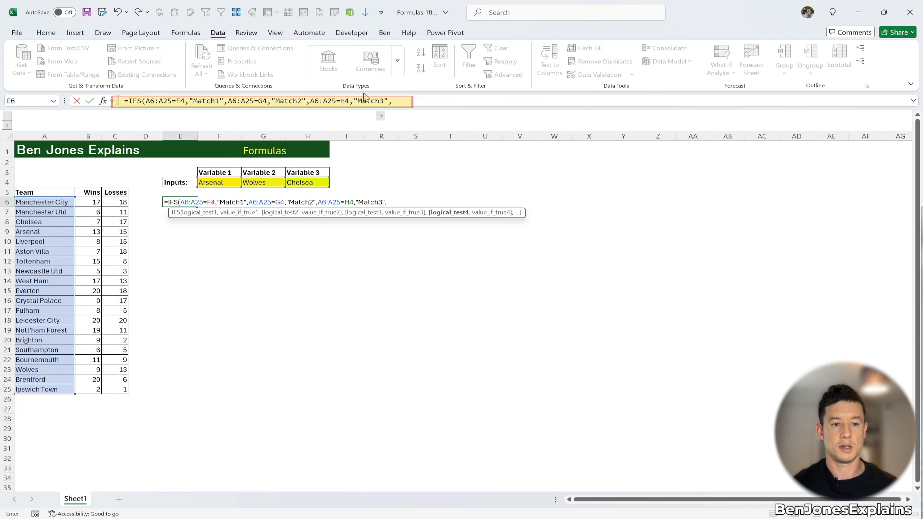
- Finish the IFS formula with a TRUE fallback returning "No match" and enter it in E6
click(402, 99)
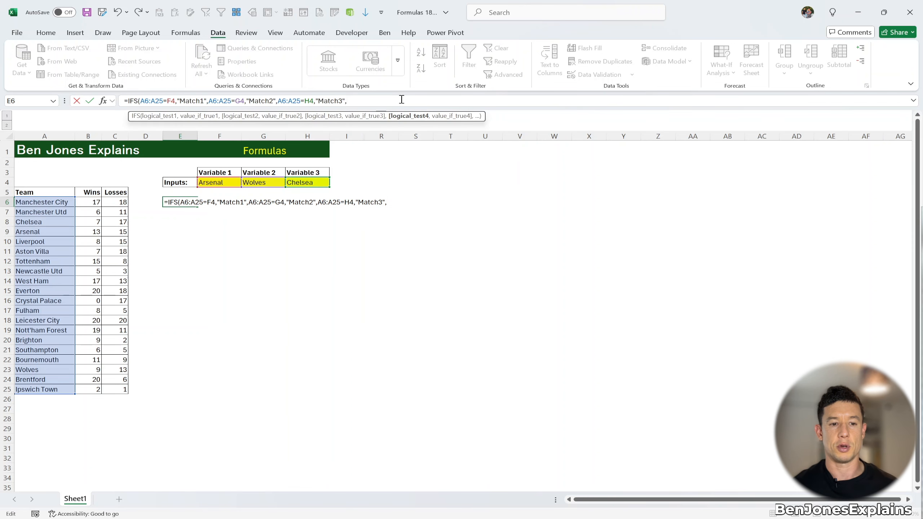
text(TRUE,)
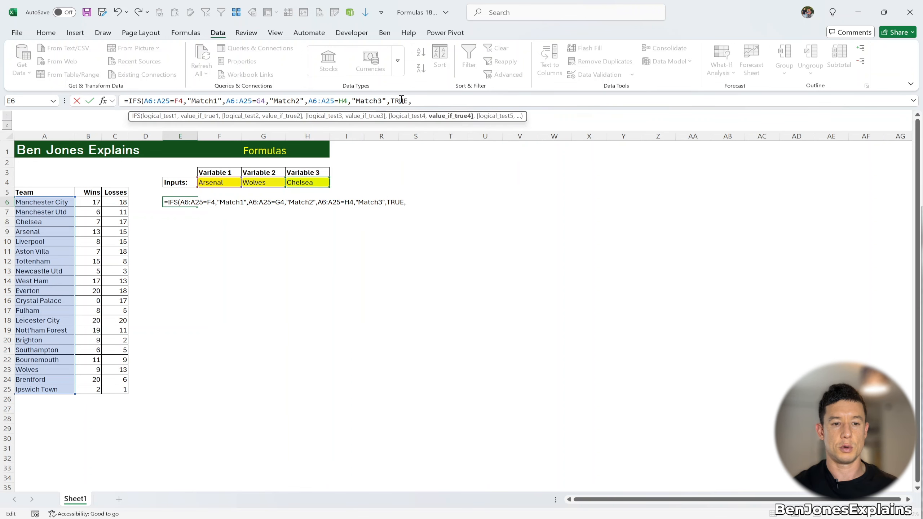
text("No match"))
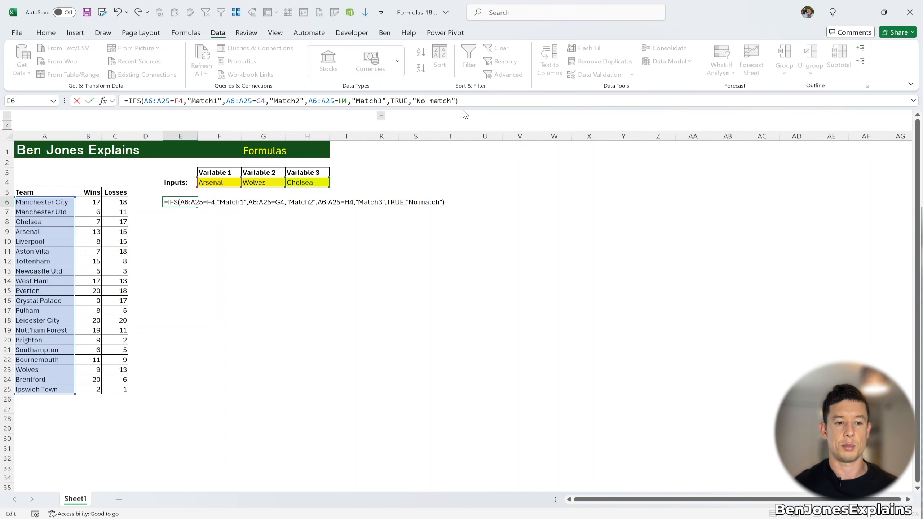
key(Return)
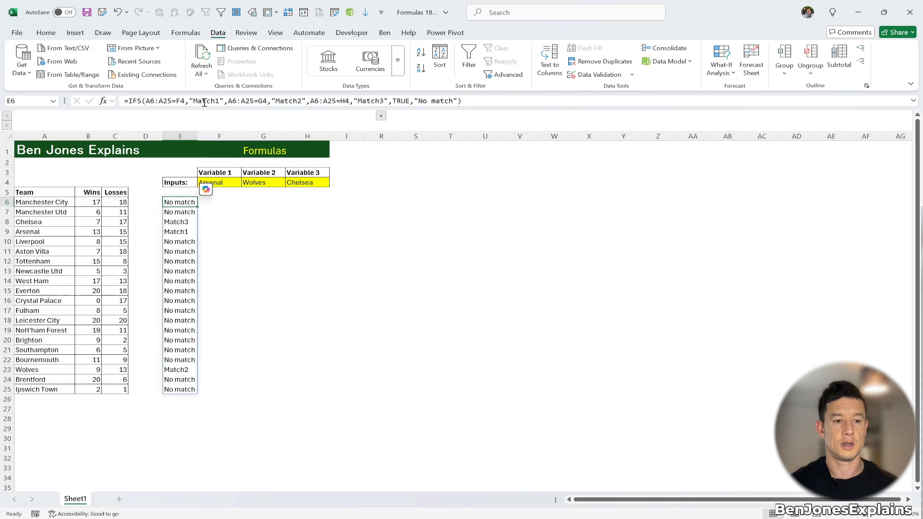
- Inspect the logical tests and return values of the IFS formula in E6 argument by argument
click(204, 102)
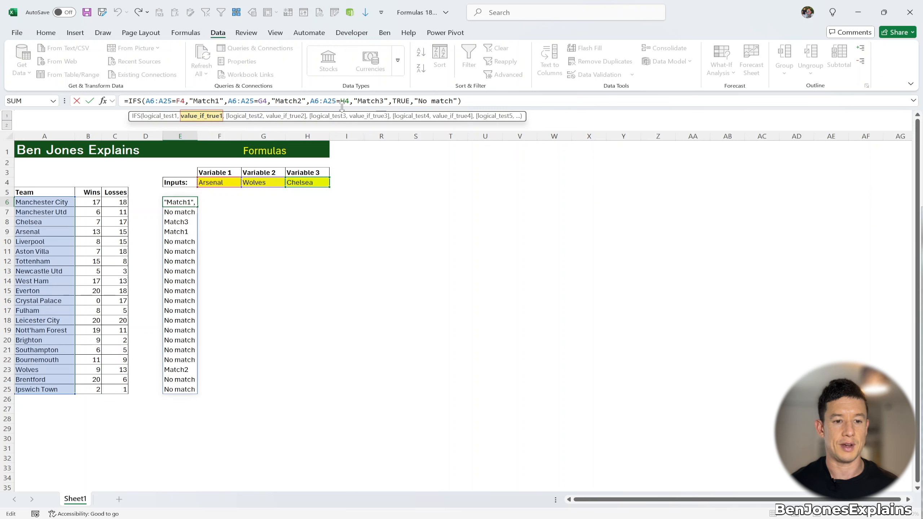
click(325, 118)
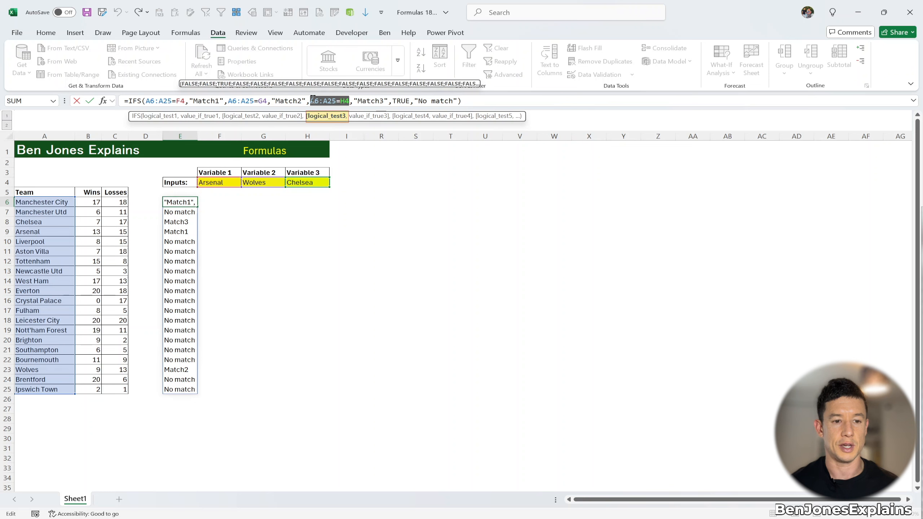
click(285, 117)
click(192, 117)
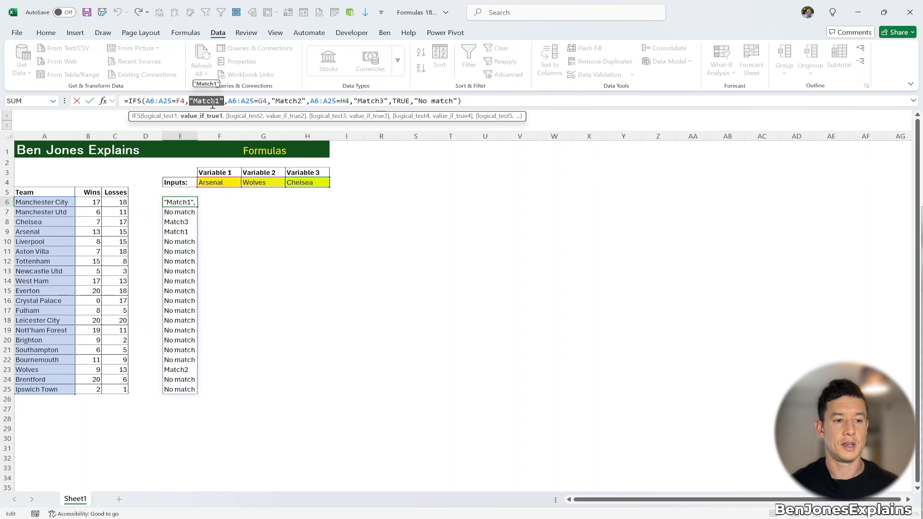
click(159, 116)
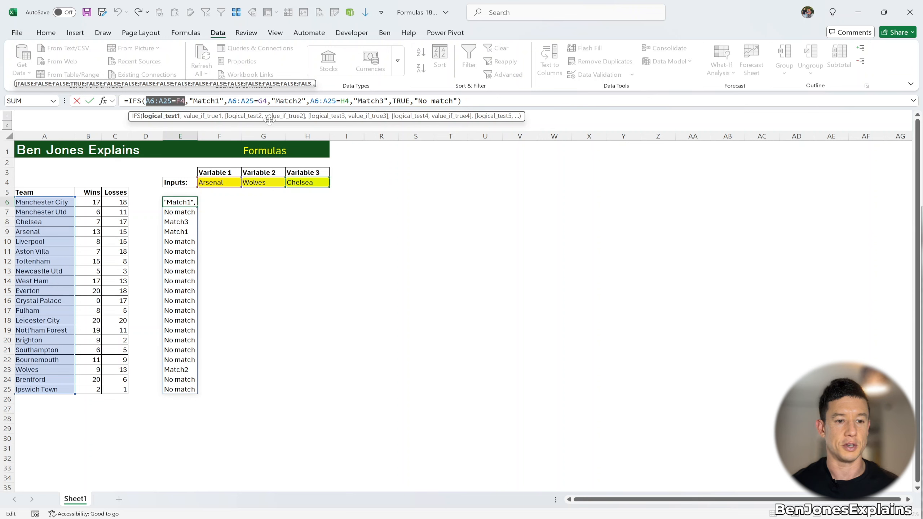
click(322, 117)
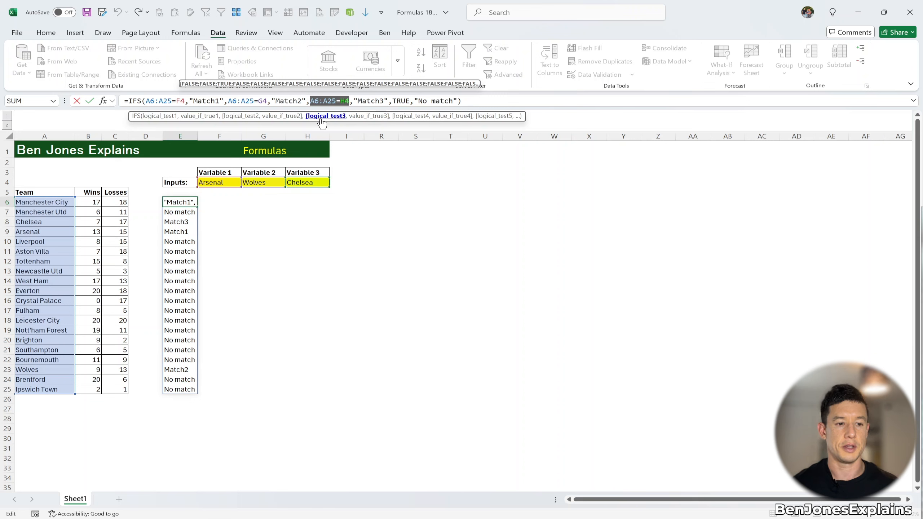
click(146, 103)
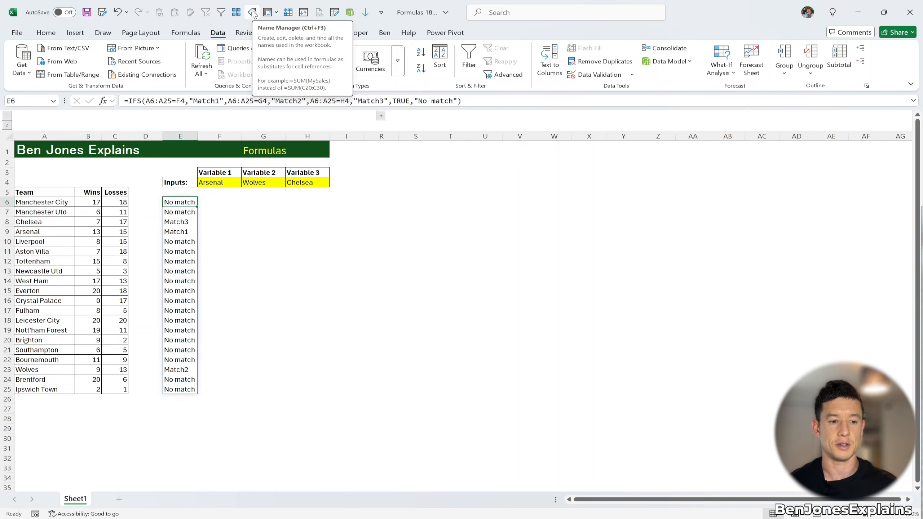
- Define a workbook-scoped name Variable1 referring to cell F4 on Sheet1
key(ctrl+F3)
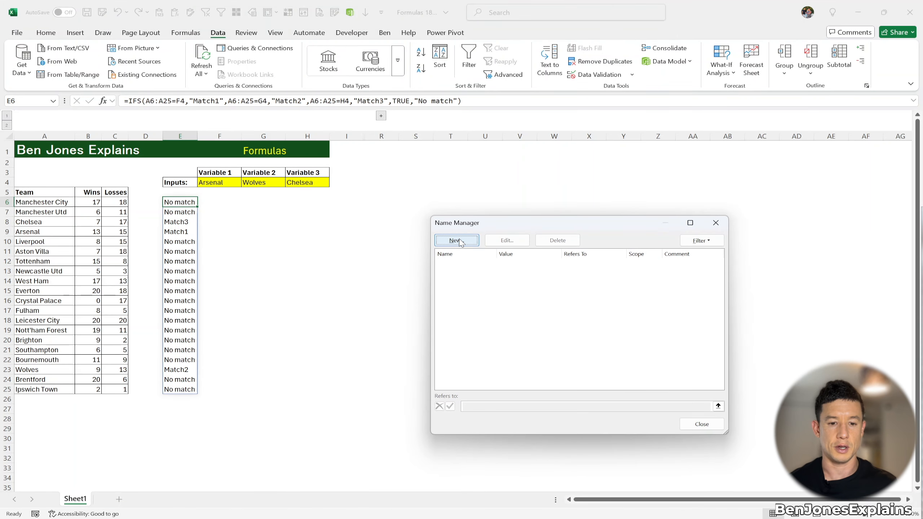
click(456, 240)
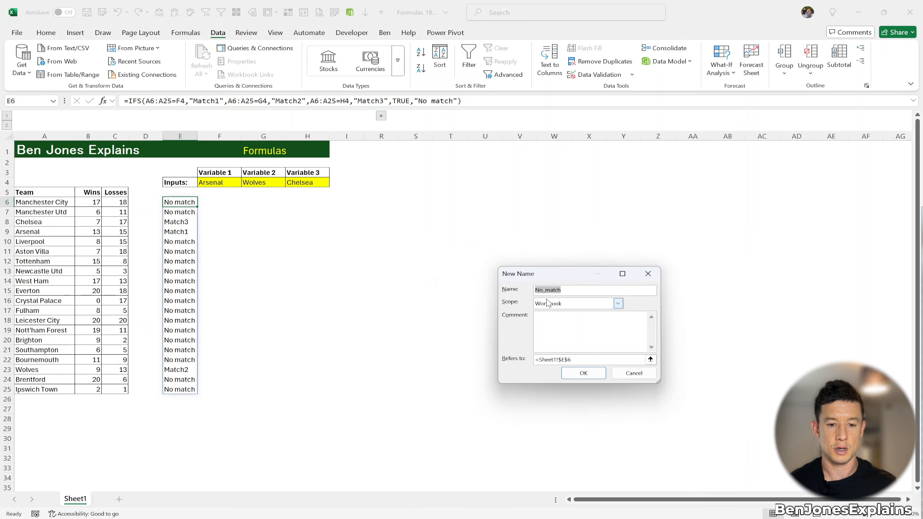
text(Variable1)
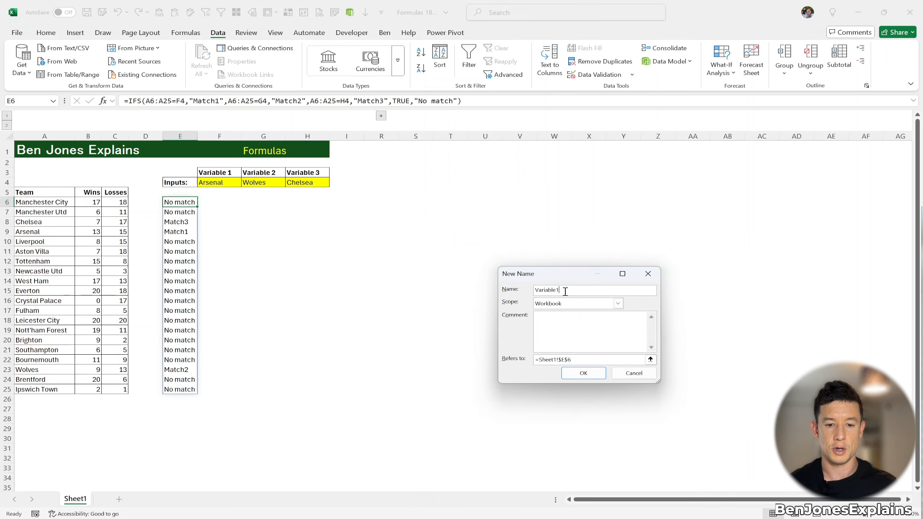
click(585, 362)
click(211, 182)
click(581, 373)
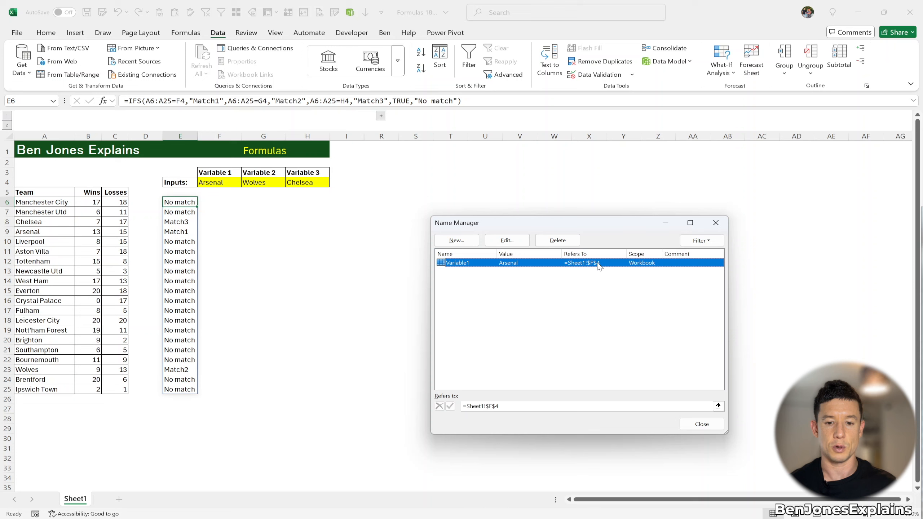
- Define the names Variable2 for cell G4 and Variable3 for cell H4
click(508, 406)
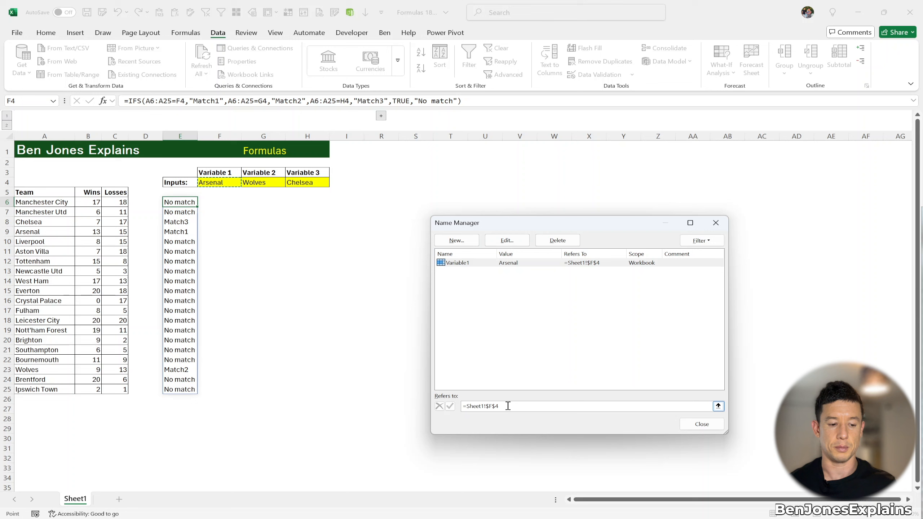
key(Escape)
click(262, 182)
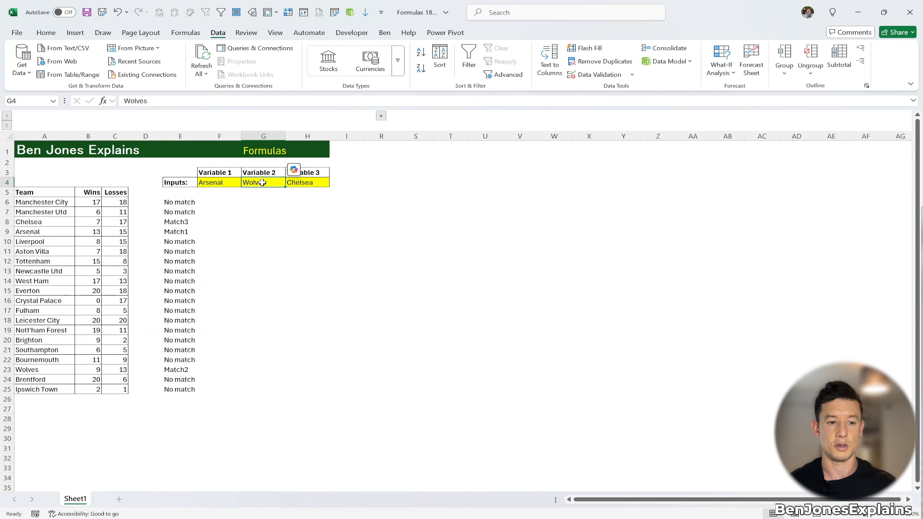
click(42, 99)
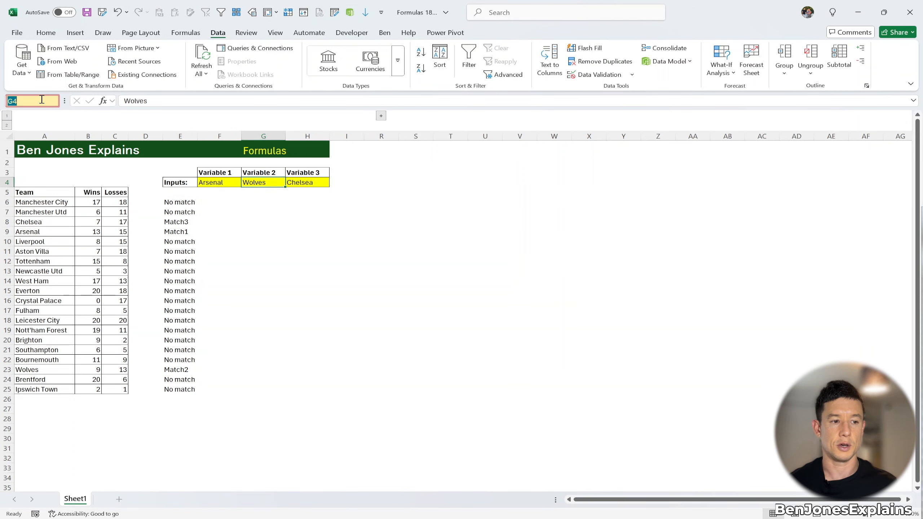
text(Variable2)
key(Return)
click(314, 182)
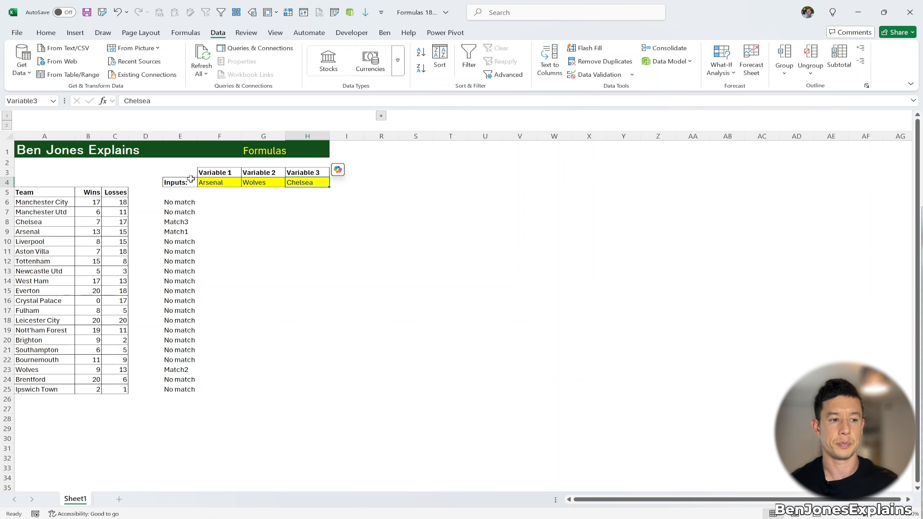
- Check the names assigned to input cells F4, G4 and H4 and review their references in the Name Manager
click(228, 179)
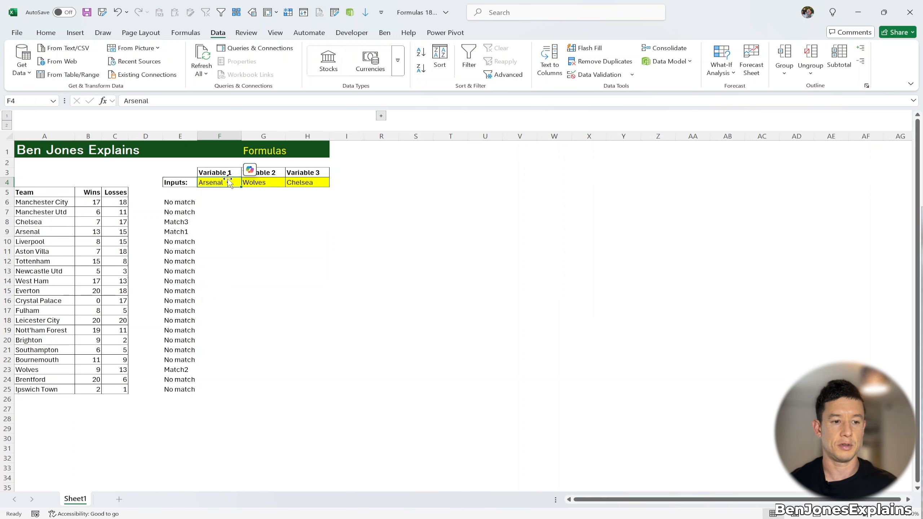
key(Right)
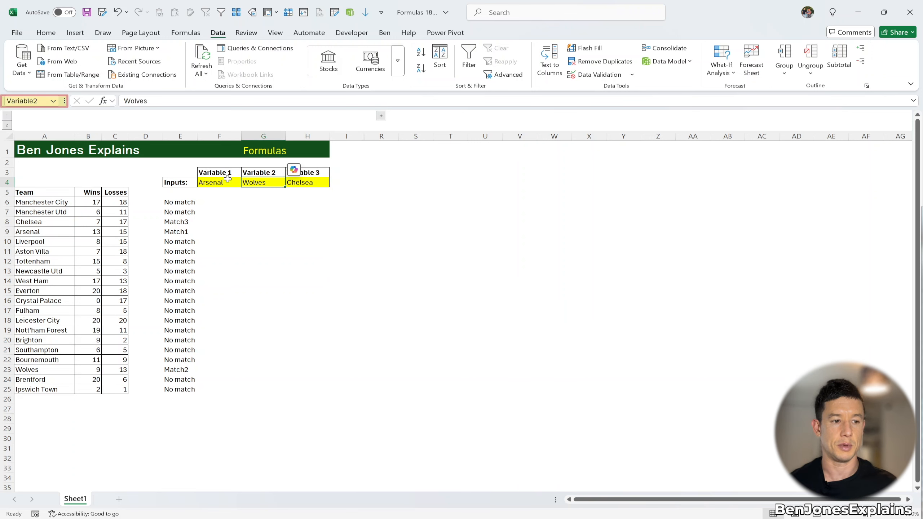
key(Right)
key(Left)
key(Left)
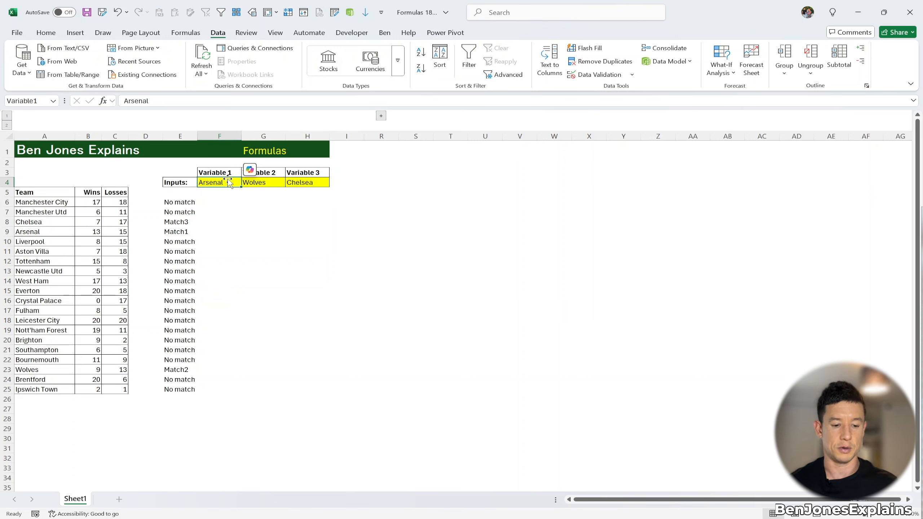
key(ctrl+F3)
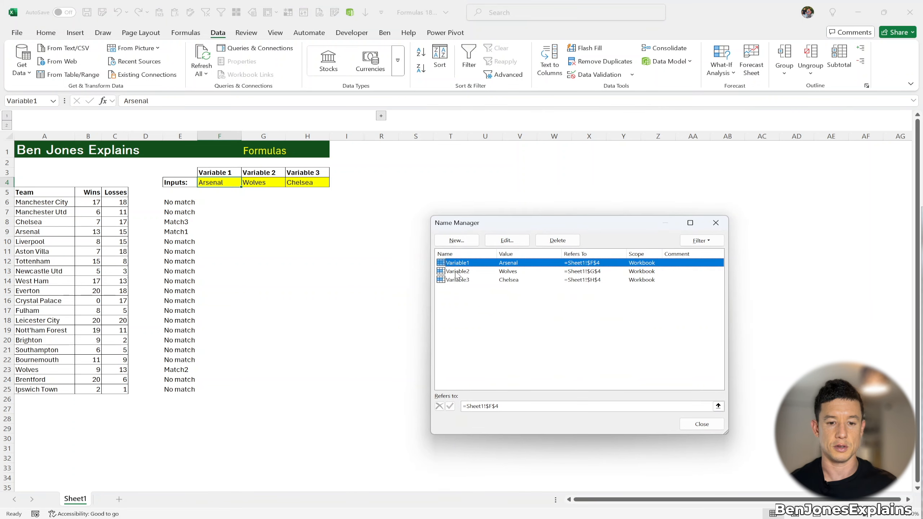
click(702, 424)
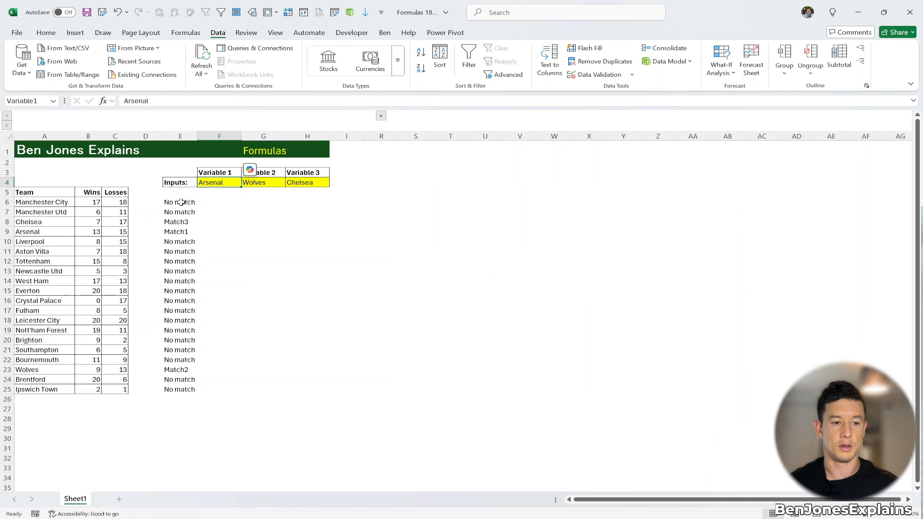
- Replace the F4 and G4 references in the IFS formula in E6 with the names Variable1 and Variable2
click(181, 202)
click(183, 102)
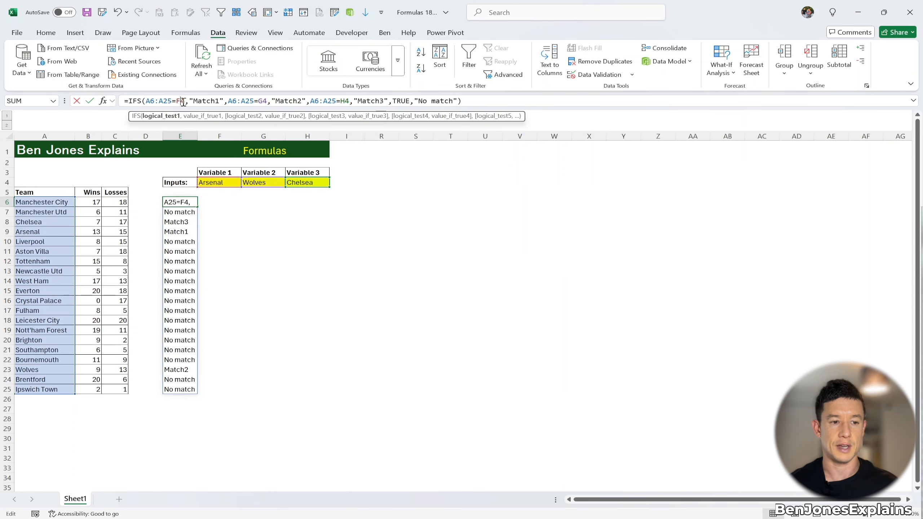
key(BackSpace)
key(BackSpace)
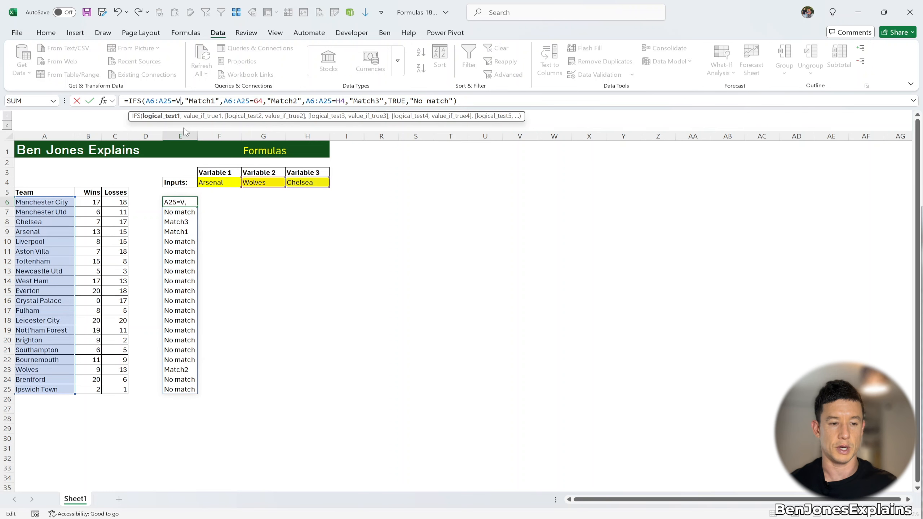
text(Var)
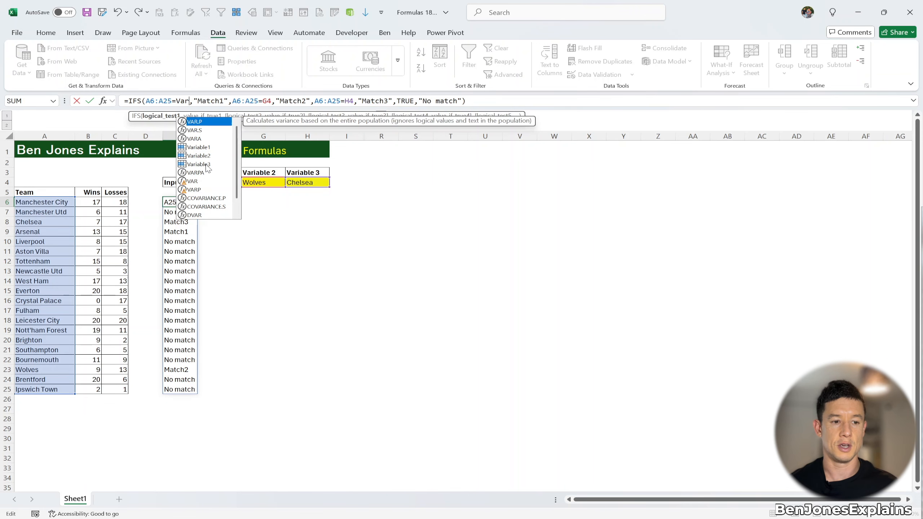
key(Down)
key(Down)
key(Down)
key(Tab)
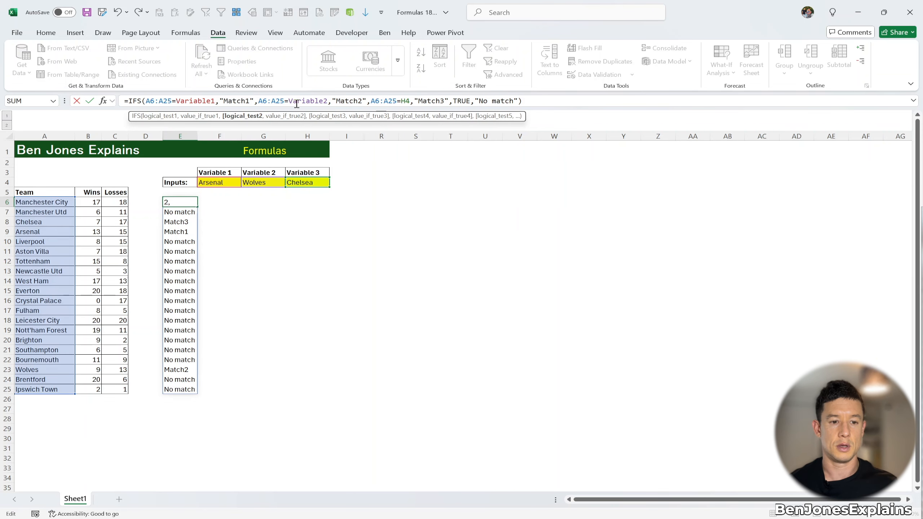
- Replace H4 with Variable3 in the third test of the IFS formula and enter the updated formula in E6
click(411, 102)
key(BackSpace)
key(BackSpace)
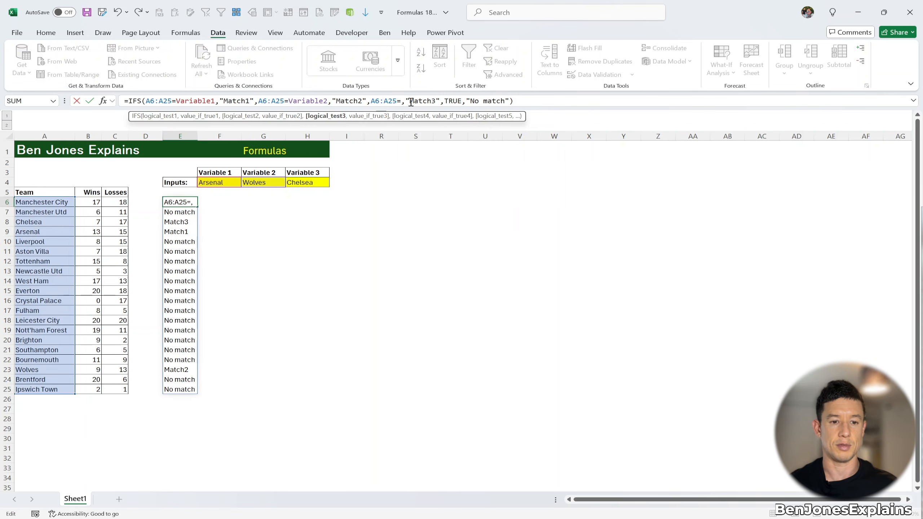
text(var)
key(Down)
key(Down)
key(Down)
key(Down)
key(Down)
key(Tab)
key(Return)
key(Return)
key(Up)
key(Up)
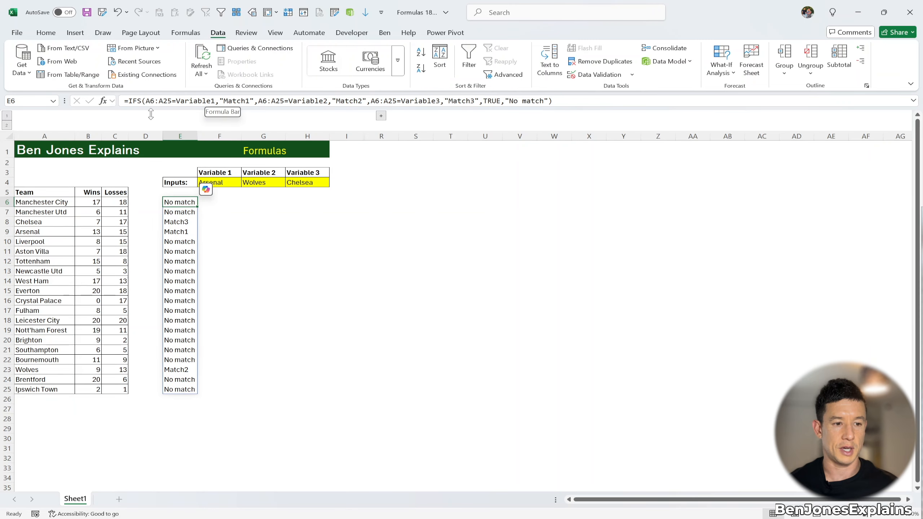
- Enlarge the formula bar and split the E6 formula so each test with its result, the TRUE fallback and the closing bracket have separate lines
drag(151, 114, 161, 179)
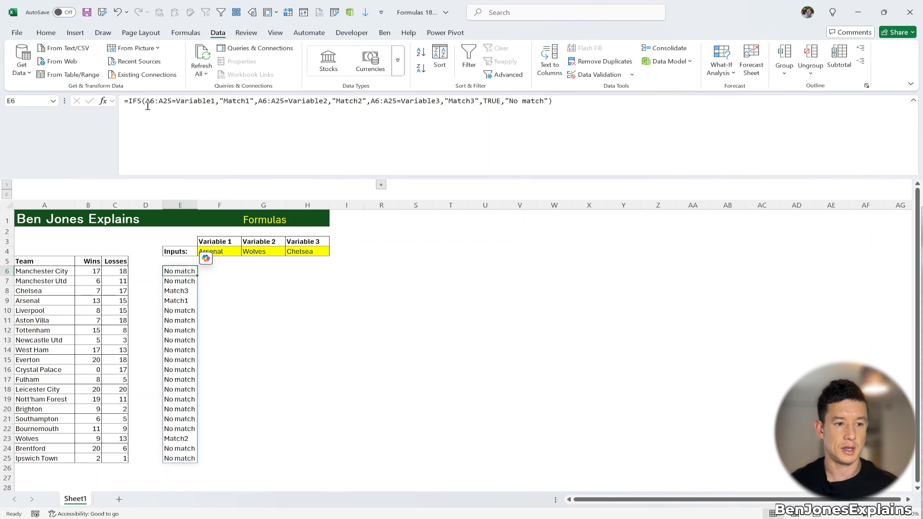
click(171, 117)
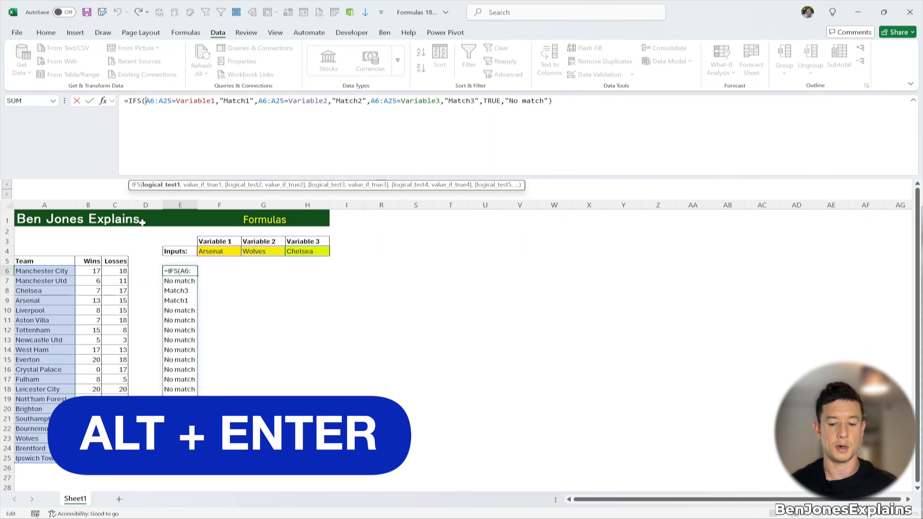
key(alt+Return)
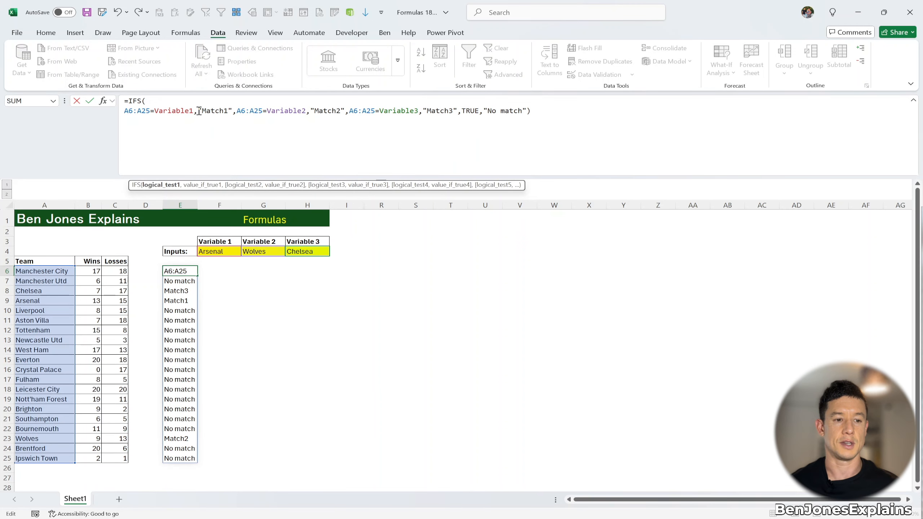
click(236, 111)
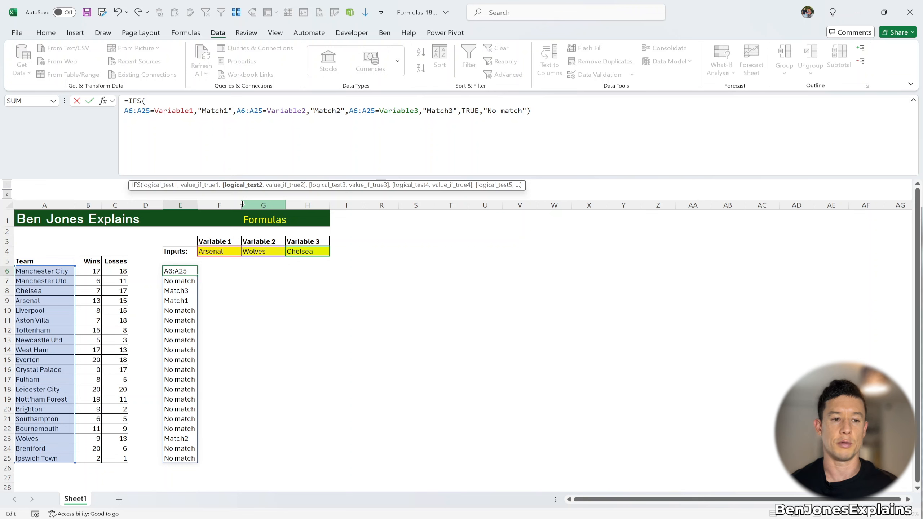
key(alt+Return)
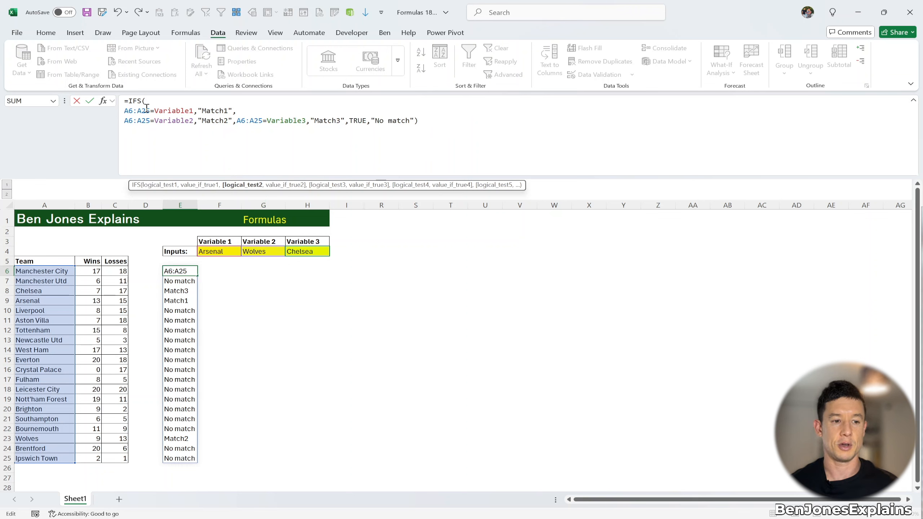
click(125, 111)
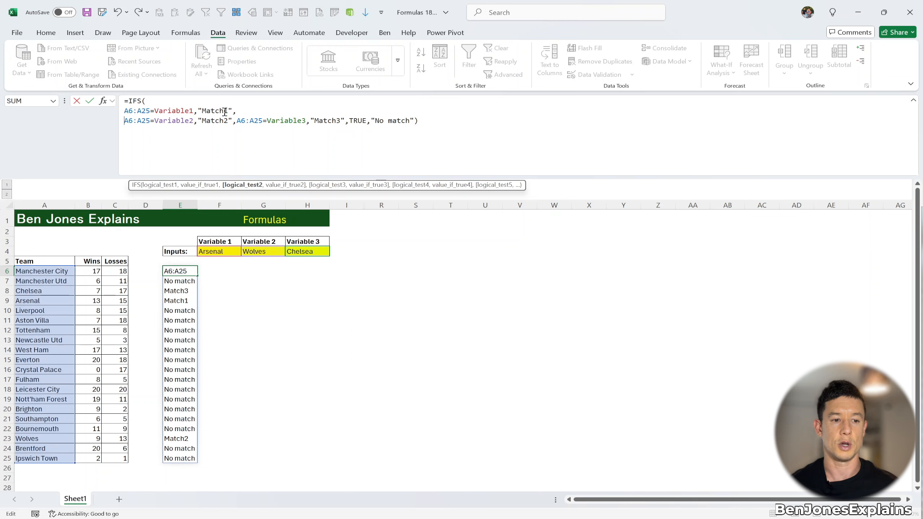
click(238, 124)
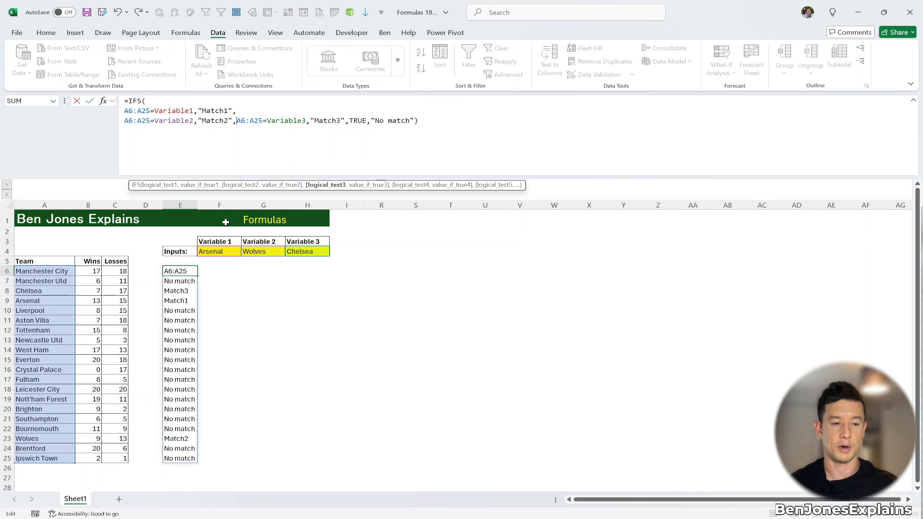
key(alt+Return)
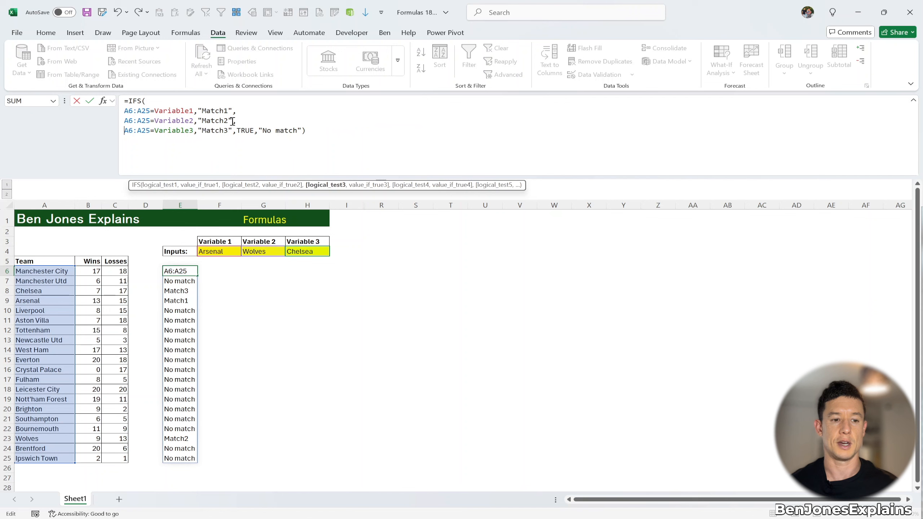
click(236, 131)
key(alt+Return)
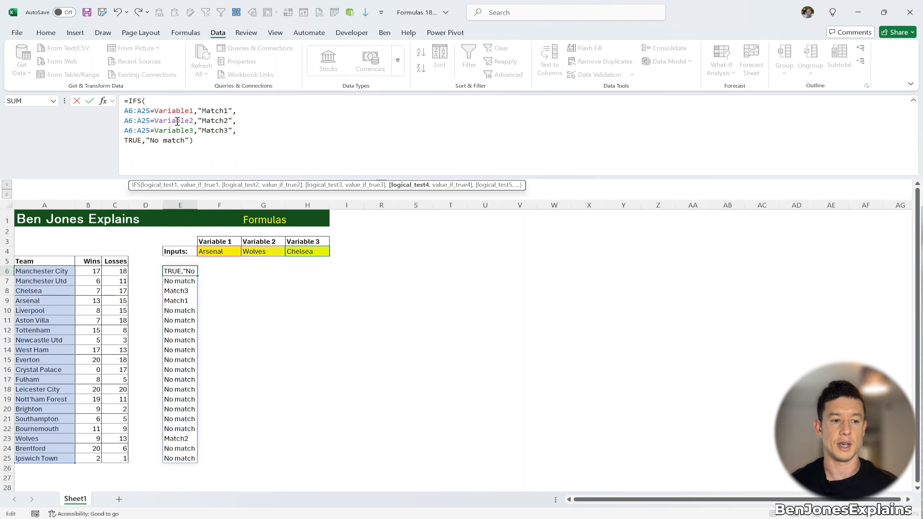
click(187, 168)
key(alt+Return)
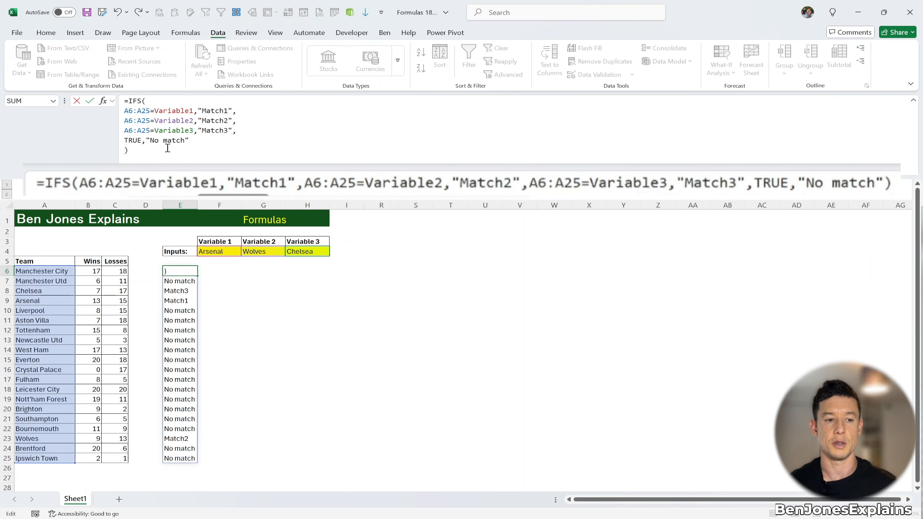
- Indent the three test lines and the TRUE line of the IFS formula and enter it in E6
click(121, 110)
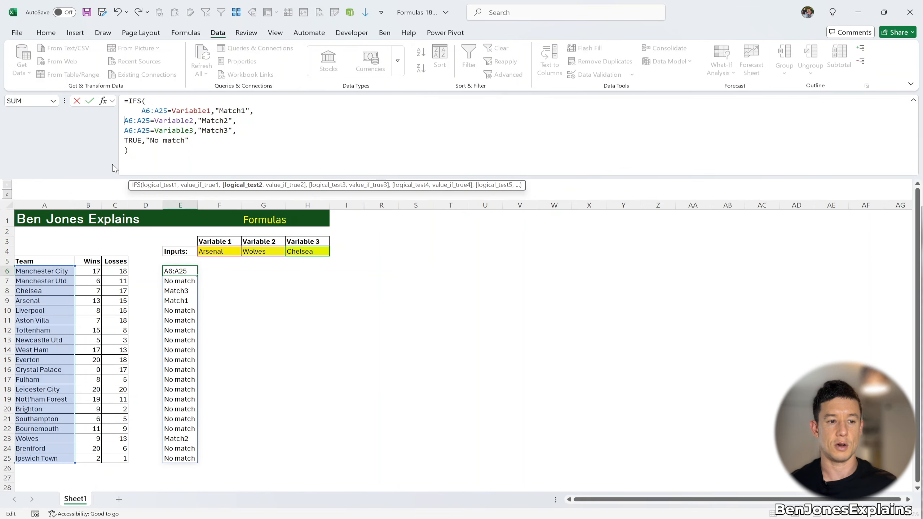
key(Down)
key(Home)
key(Down)
key(Home)
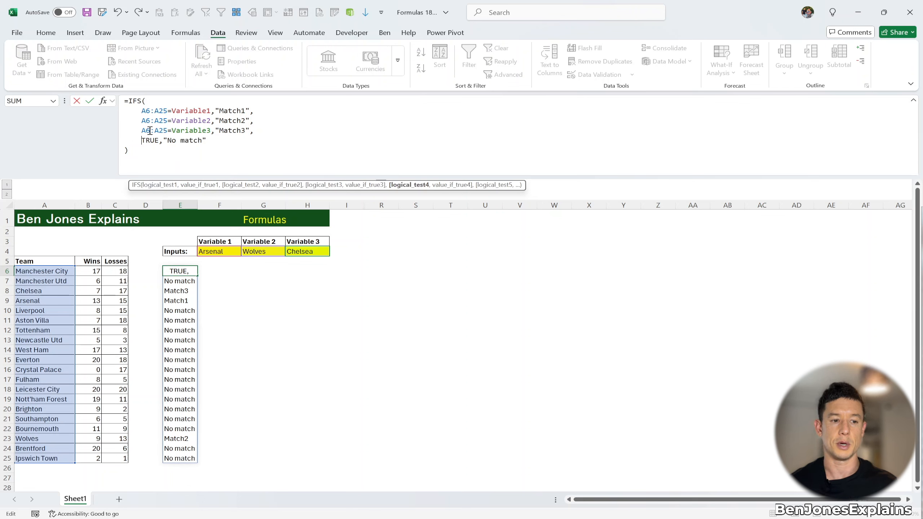
key(ctrl+Return)
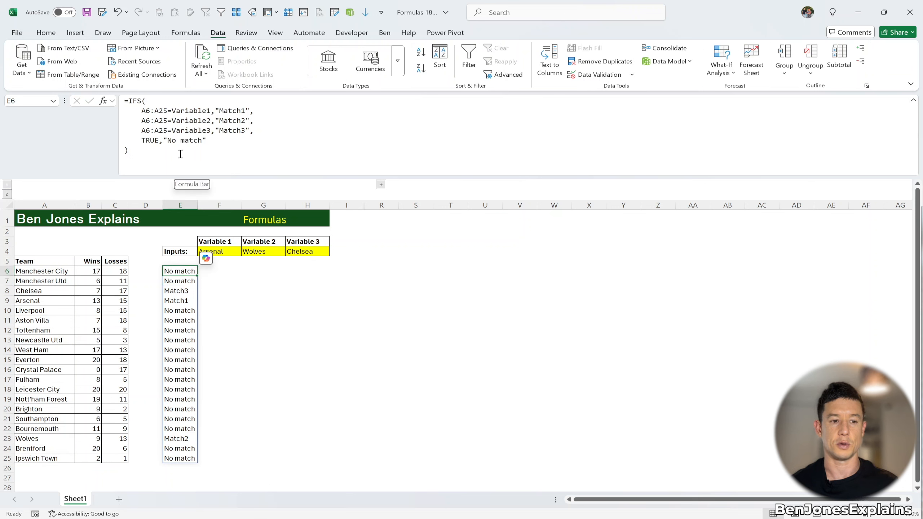
- Evaluate the first logical test of the E6 formula into its array of results, enter it, and undo the replacement
click(196, 122)
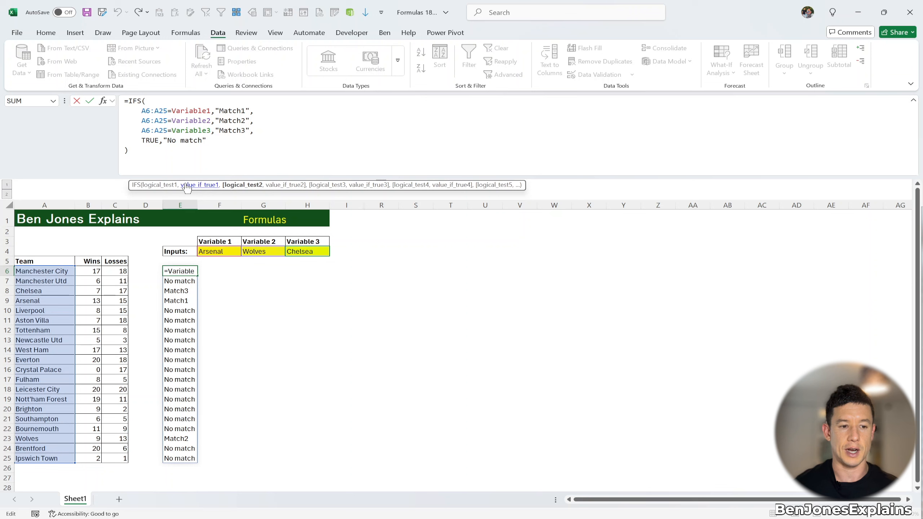
click(165, 184)
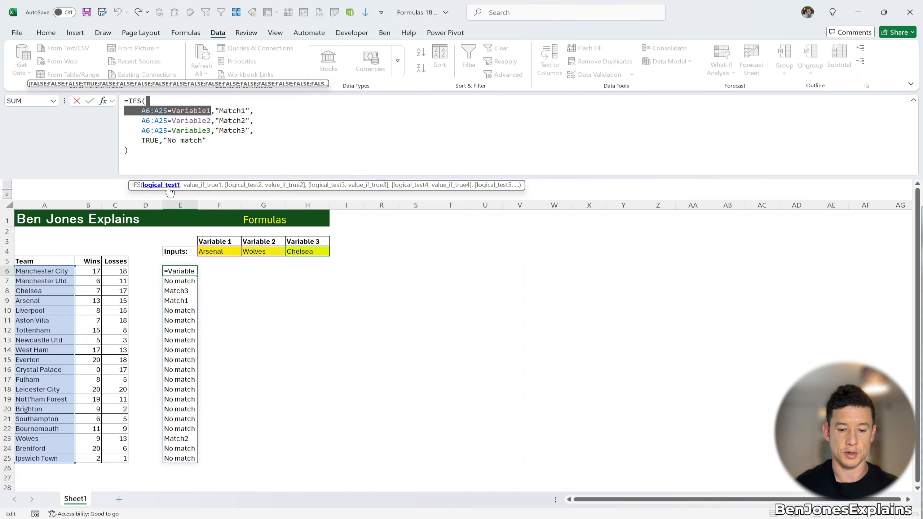
key(F9)
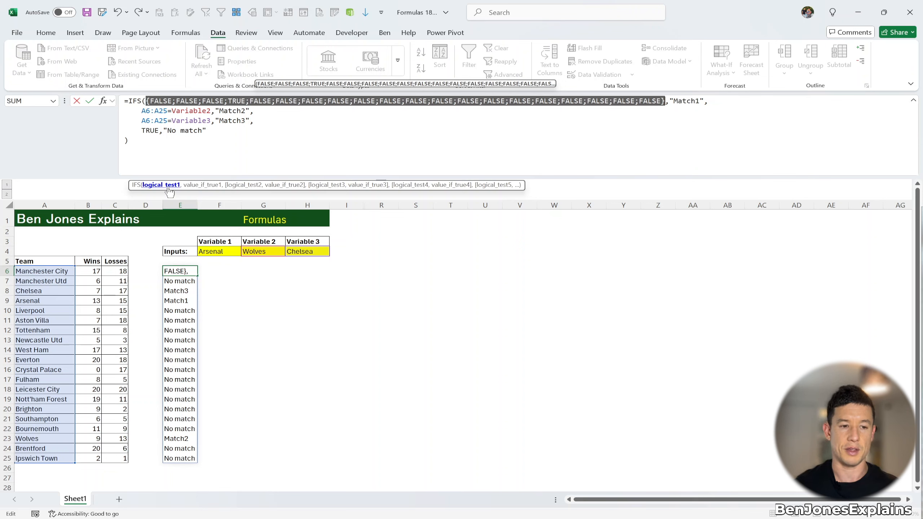
key(ctrl+Return)
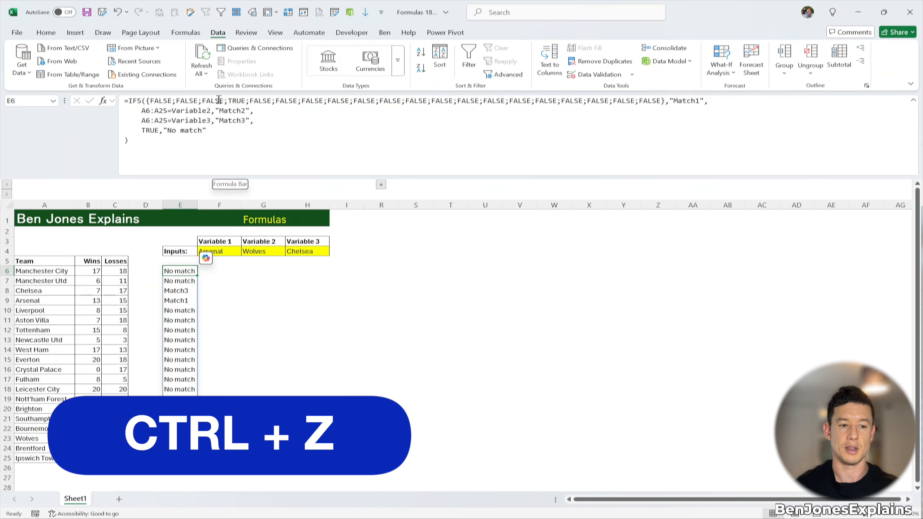
key(ctrl+z)
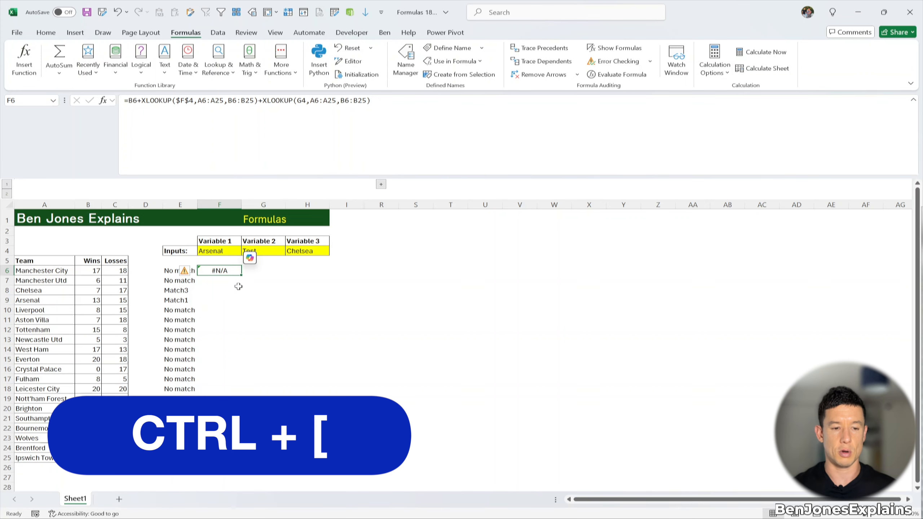
- Select the cells that the XLOOKUP formula in F6 directly refers to, and return to F6
key(ctrl+bracketleft)
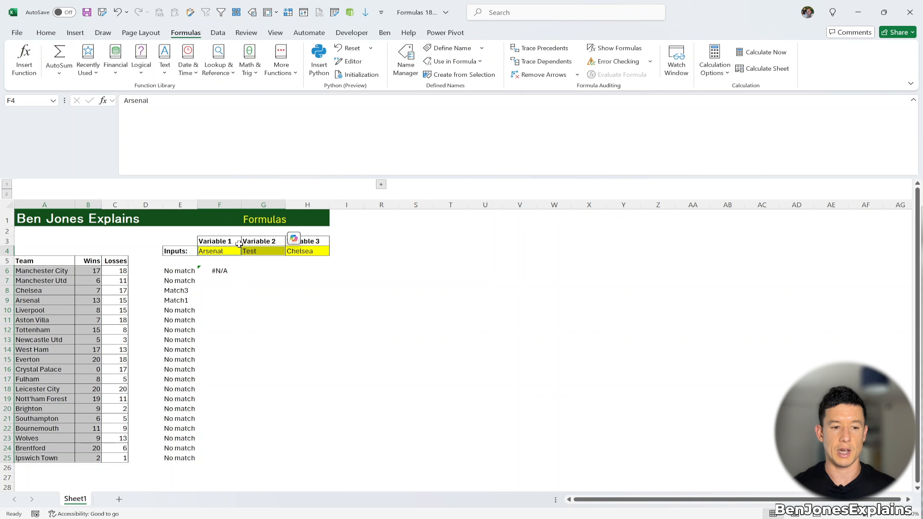
click(229, 270)
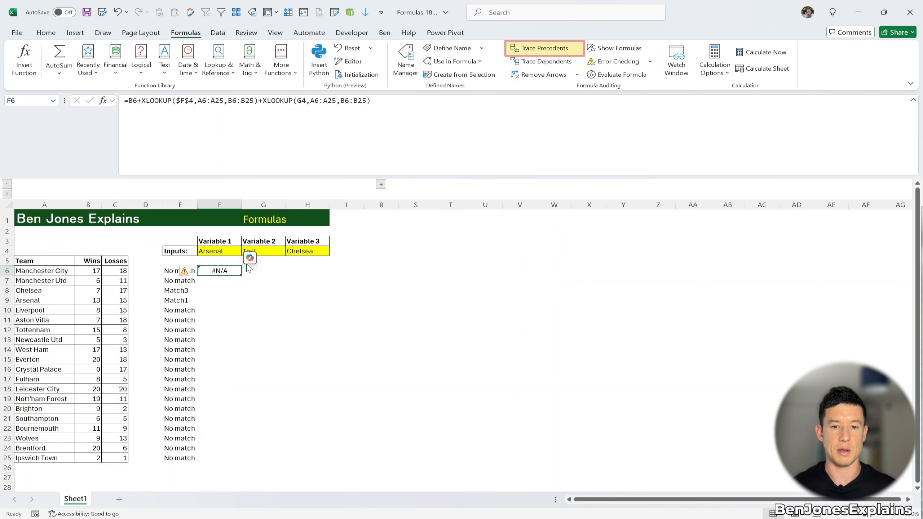
- Display arrows tracing the precedents of the formula in F6, and remove the arrows
click(551, 52)
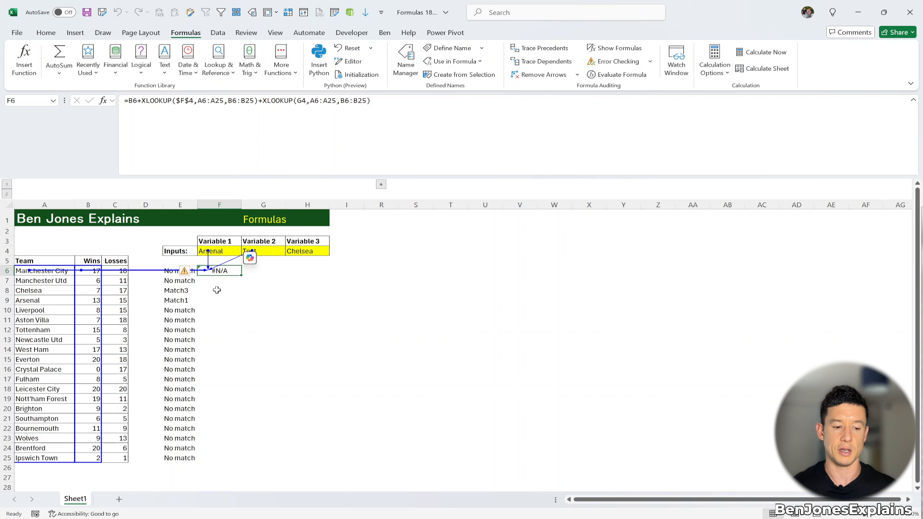
click(551, 77)
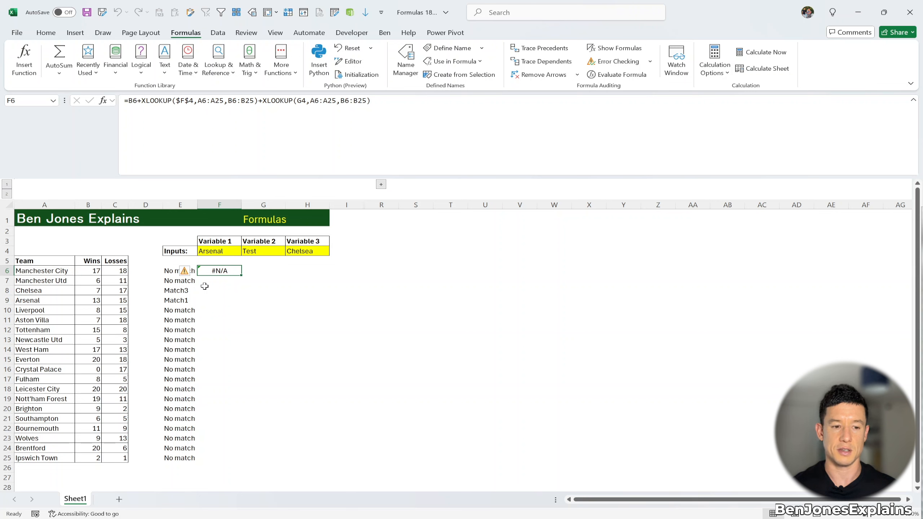
- Select the cells that depend directly on B6, return to B6, and trace its dependents with arrows
click(90, 272)
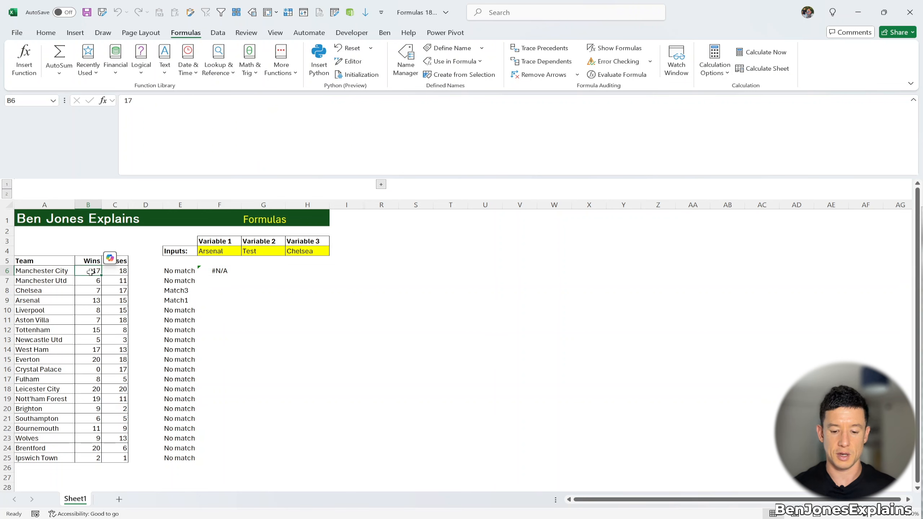
key(ctrl+bracketright)
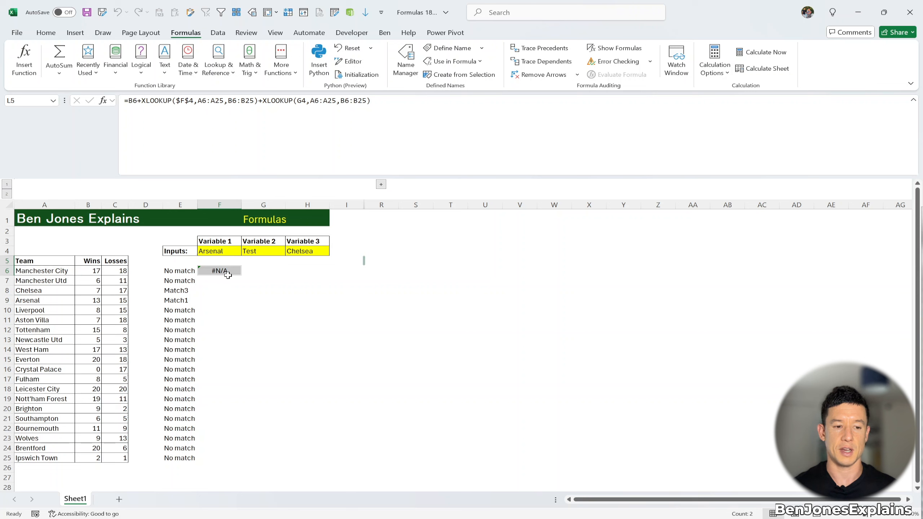
click(90, 273)
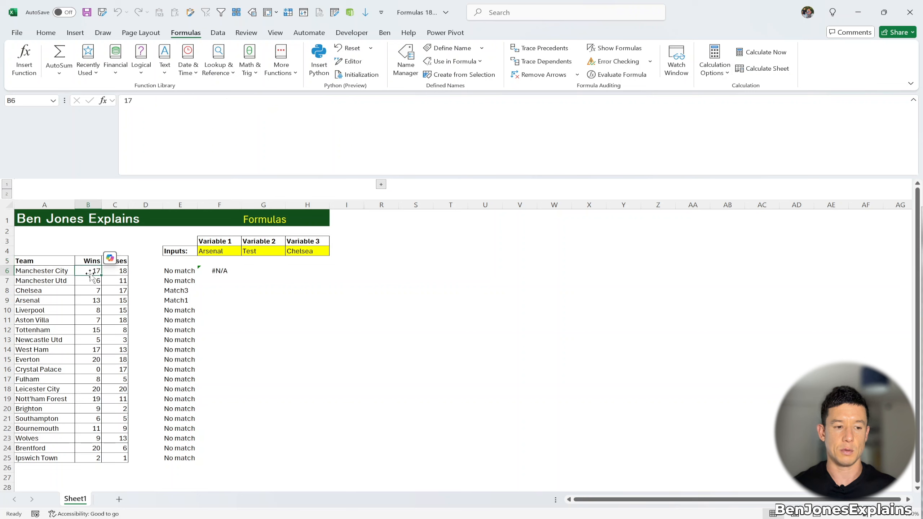
click(540, 65)
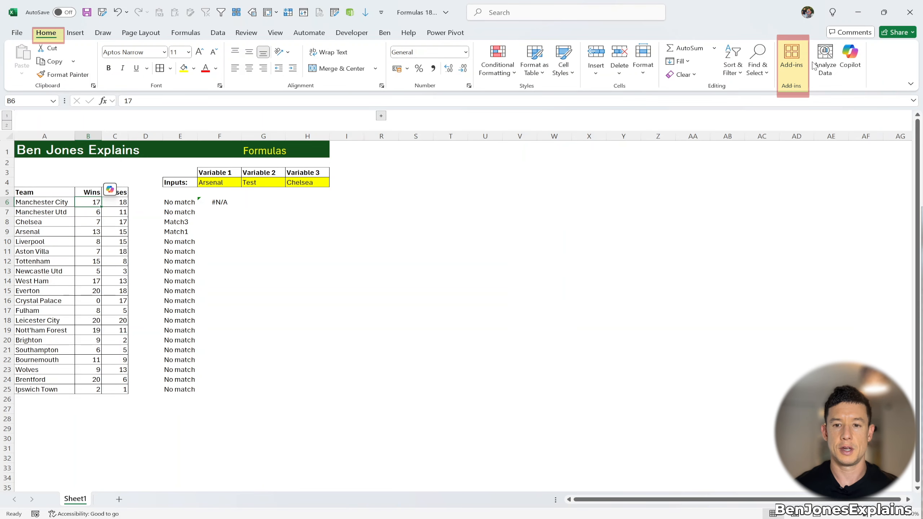
- Search the available add-ins for "excel labs" and add Excel Labs, a Microsoft Garage project
click(793, 55)
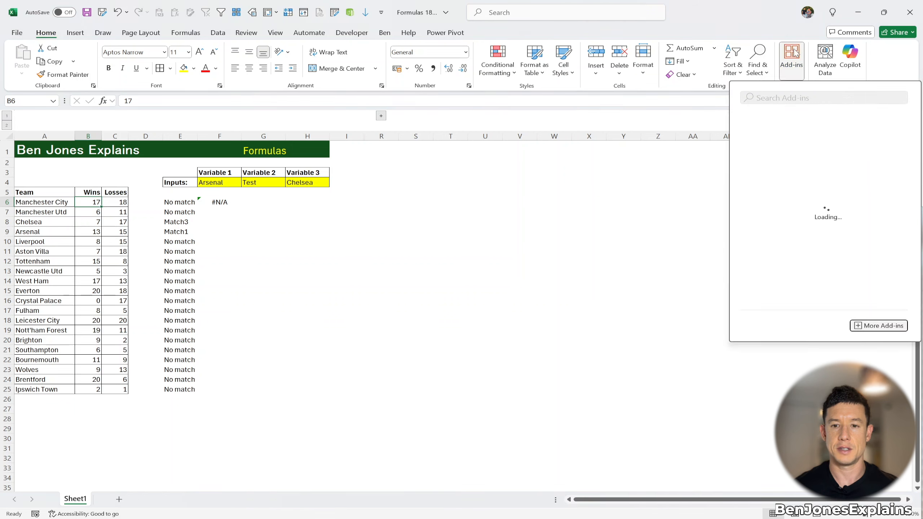
click(776, 95)
text(excel)
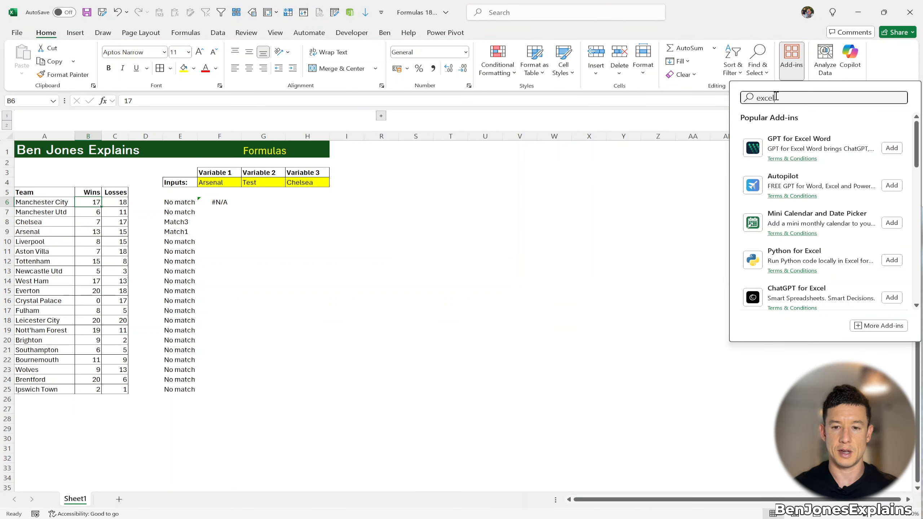
text( labs)
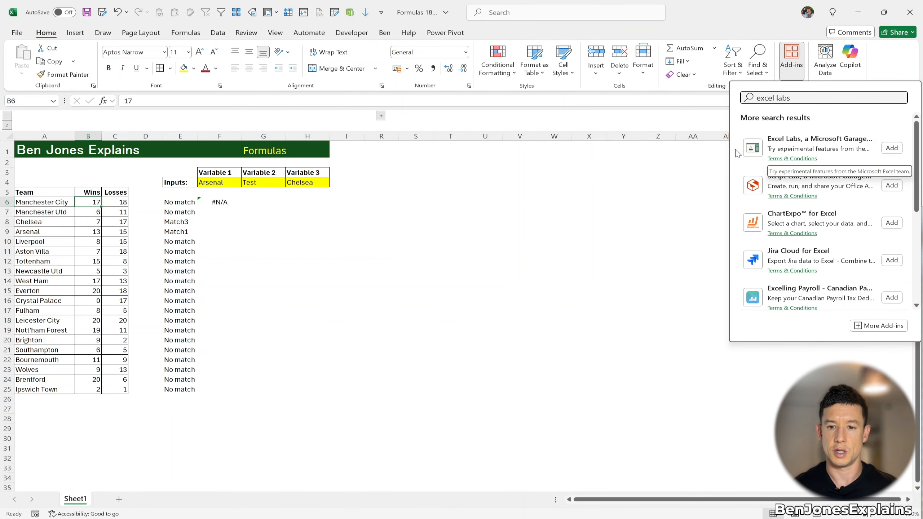
click(893, 148)
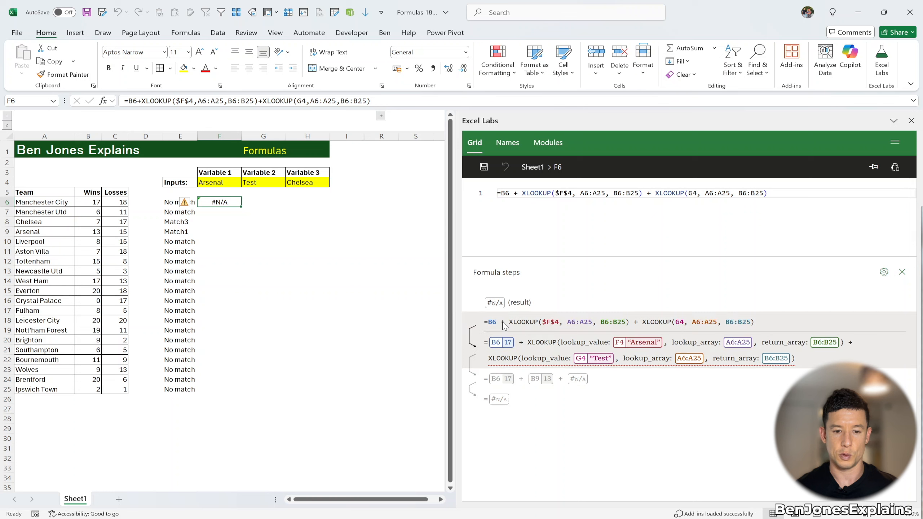
- Examine the Excel Labs evaluation steps of the F6 formula, including the F4 lookup value, the lookup array and each intermediate result
mouse_move(504, 348)
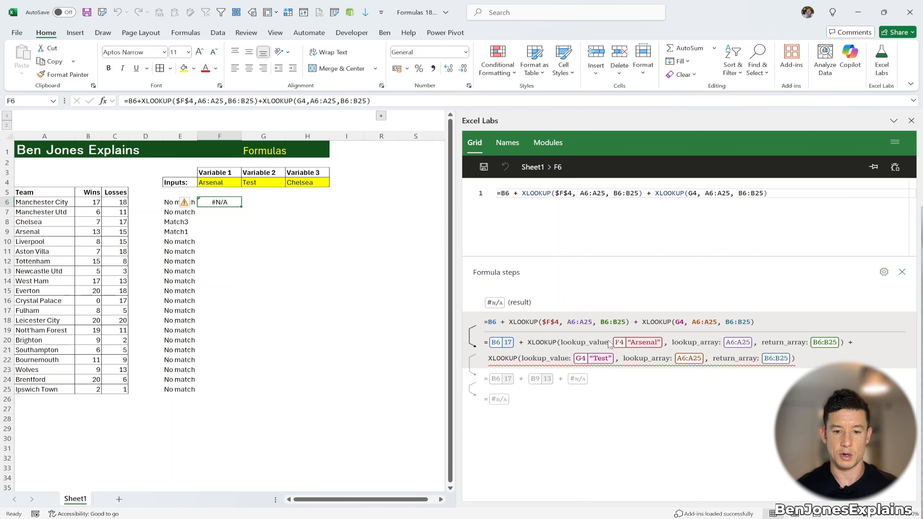
mouse_move(630, 345)
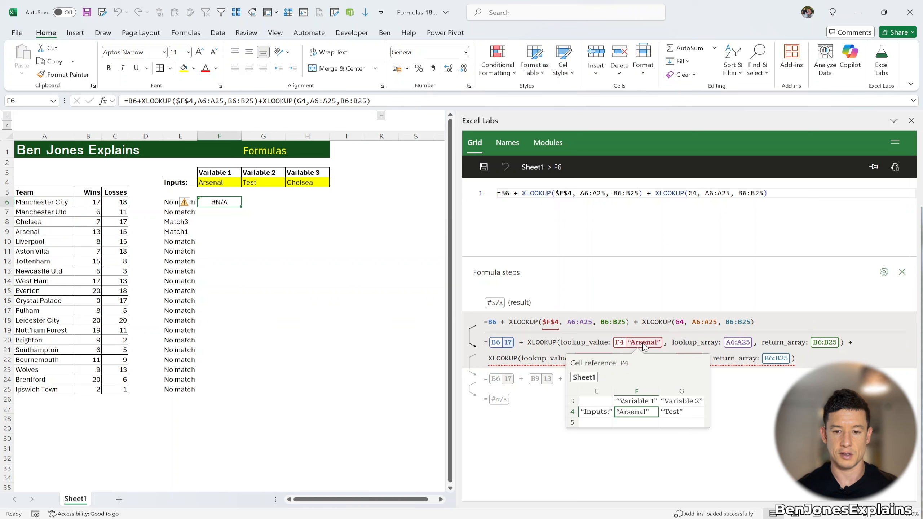
mouse_move(744, 342)
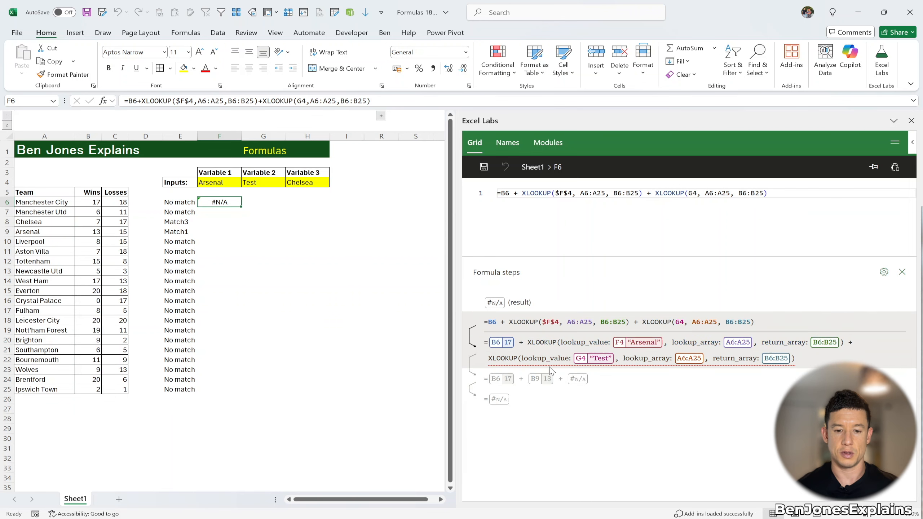
mouse_move(542, 381)
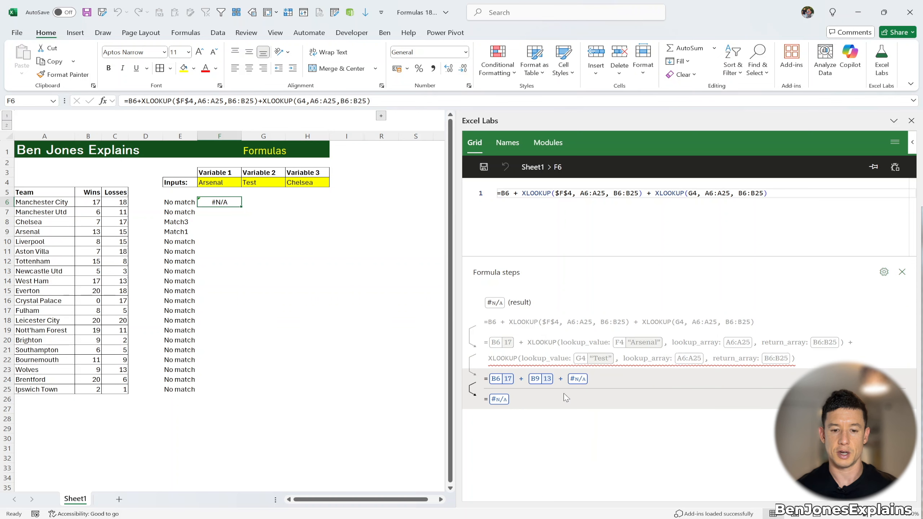
mouse_move(578, 383)
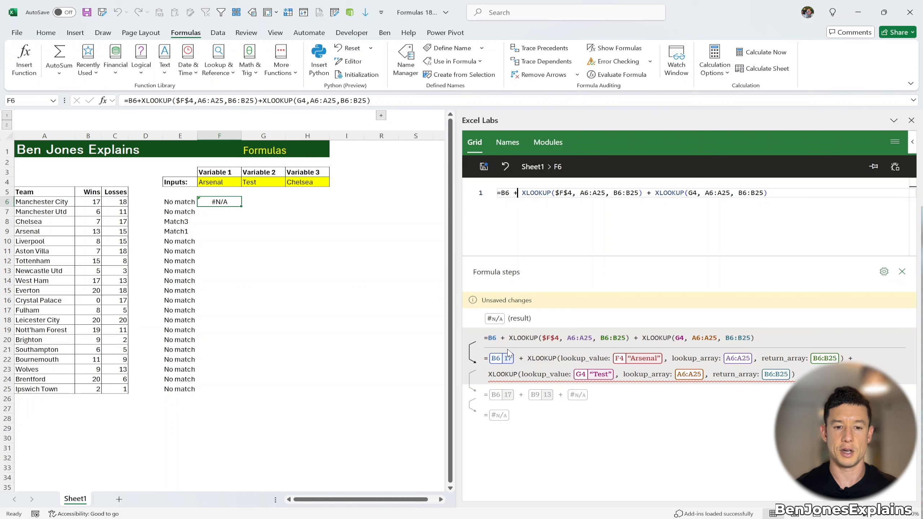
- Split the F6 formula in the Excel Labs editor after each plus sign and indent the two XLOOKUP lines
key(Right)
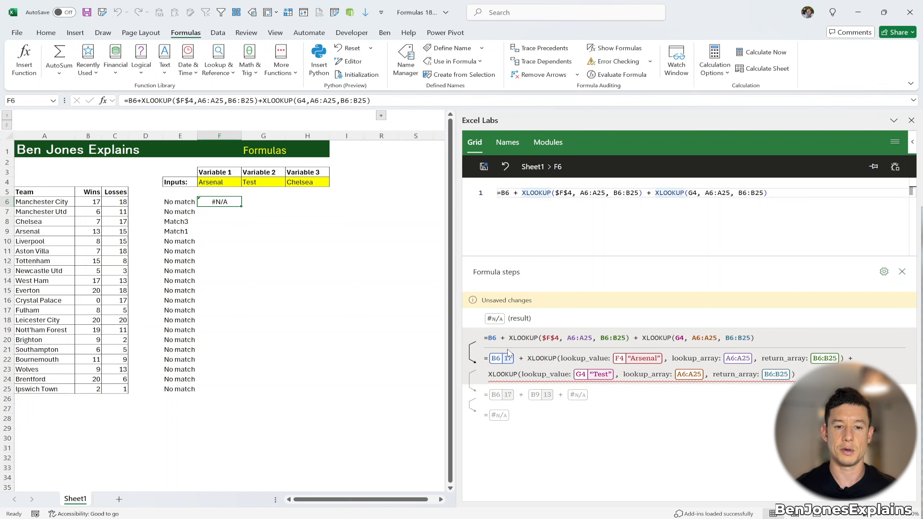
key(Return)
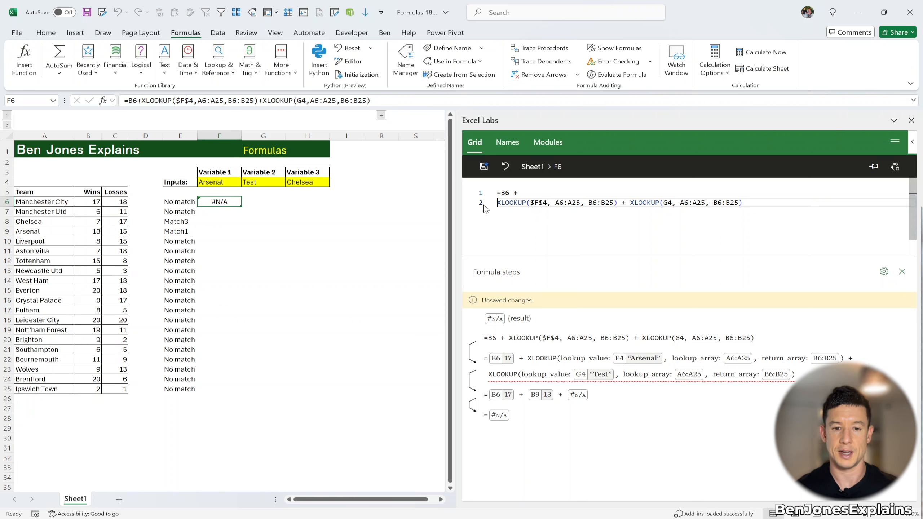
key(Tab)
key(Tab)
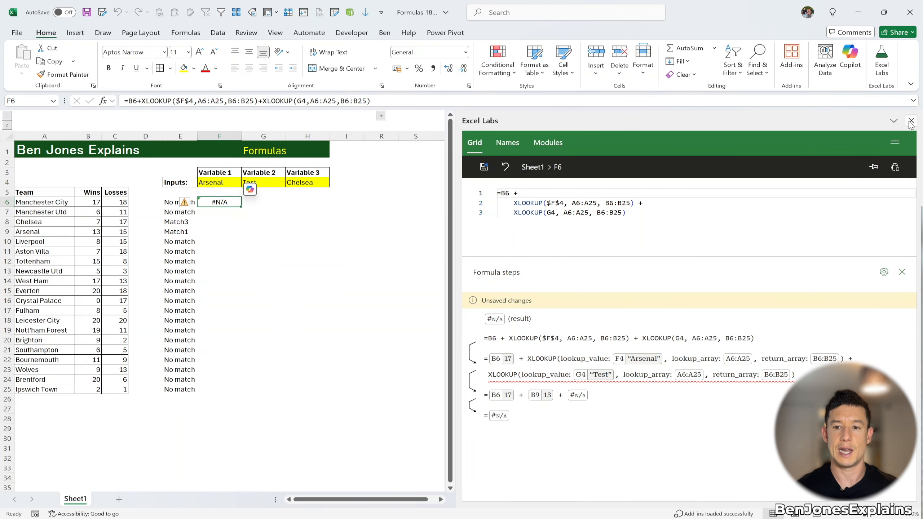
- Close the Excel Labs pane and reopen it for cell F6
click(911, 121)
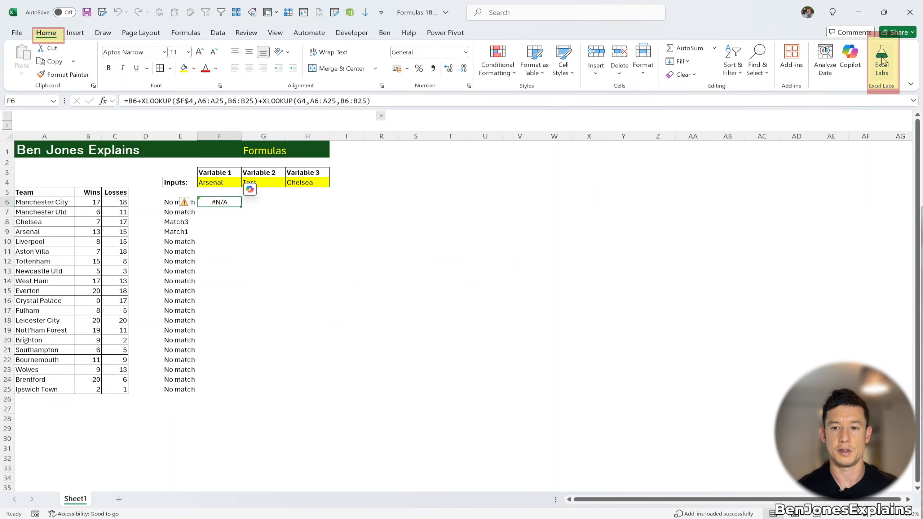
click(882, 69)
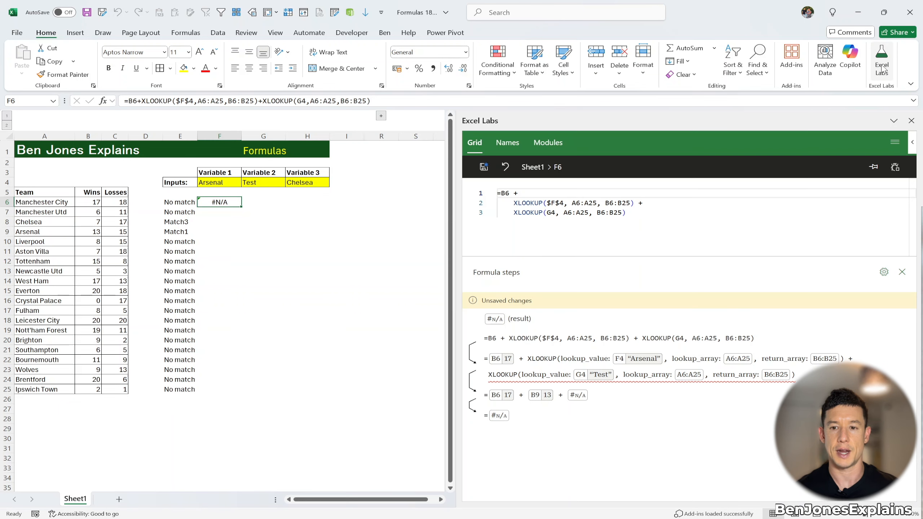